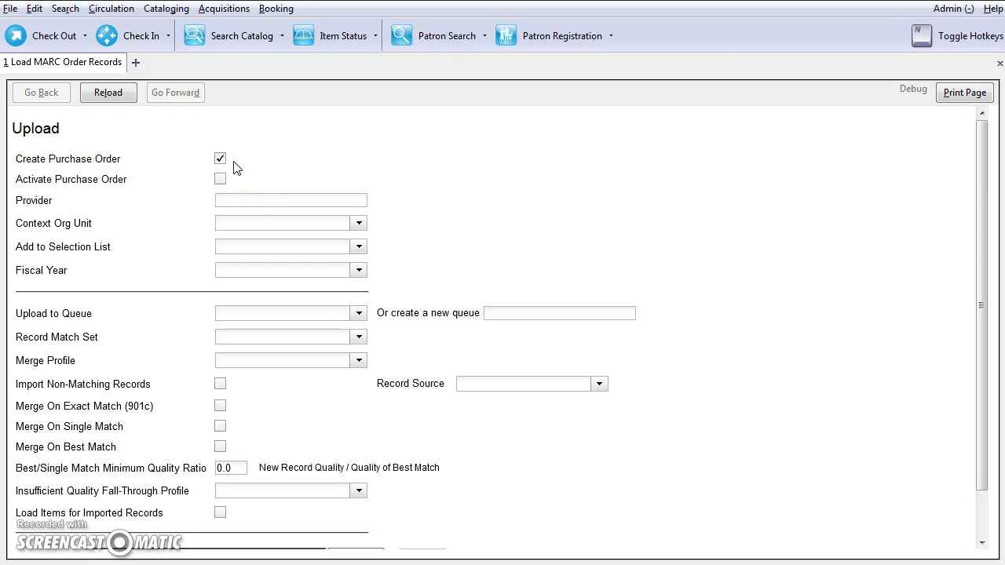
Set the provider for the MARC order upload to FIC_MPL
click(242, 202)
text(FAKE_MPL)
click(241, 229)
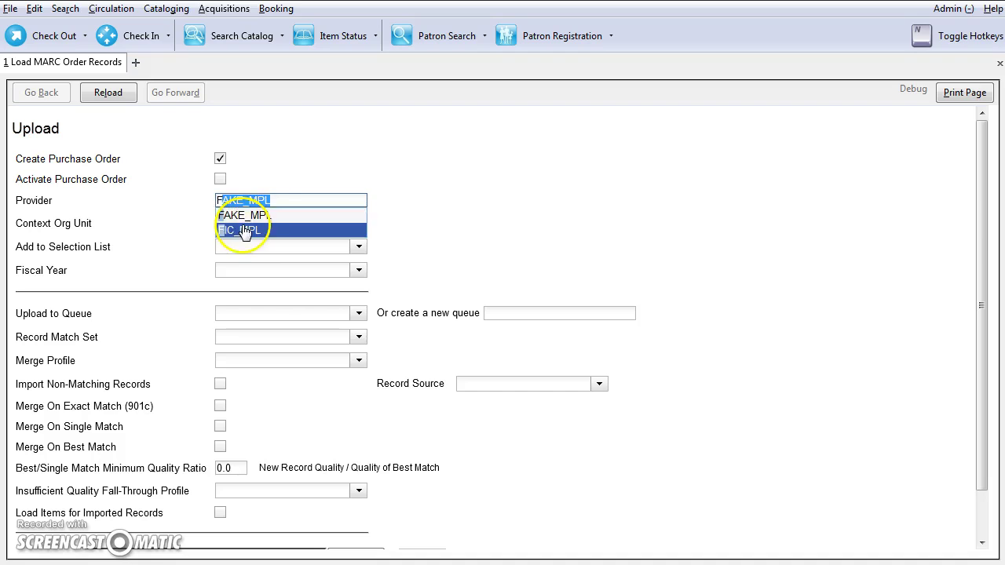
Set the upload's context org unit to MPL and the fiscal year to 2016
click(244, 222)
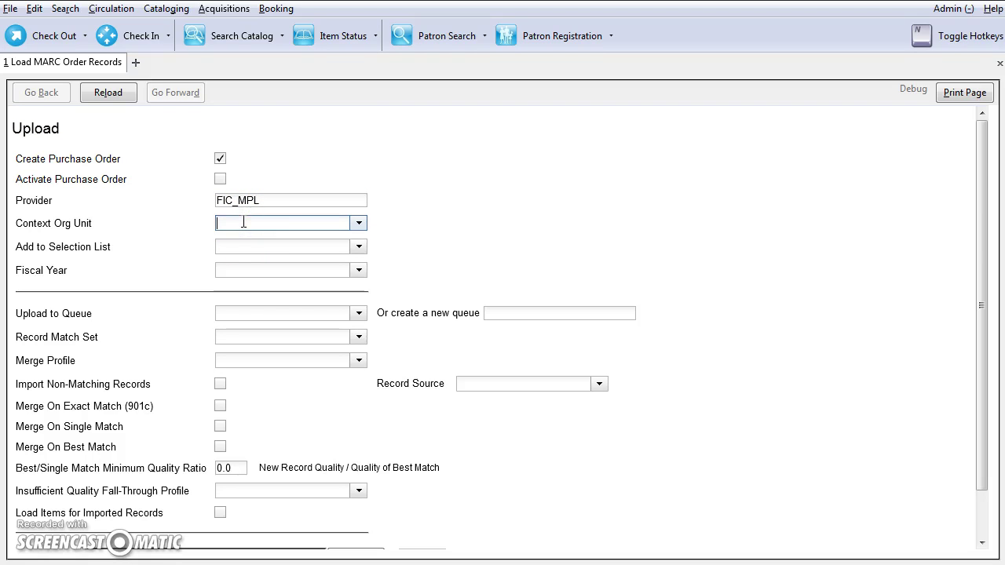
text(MPL)
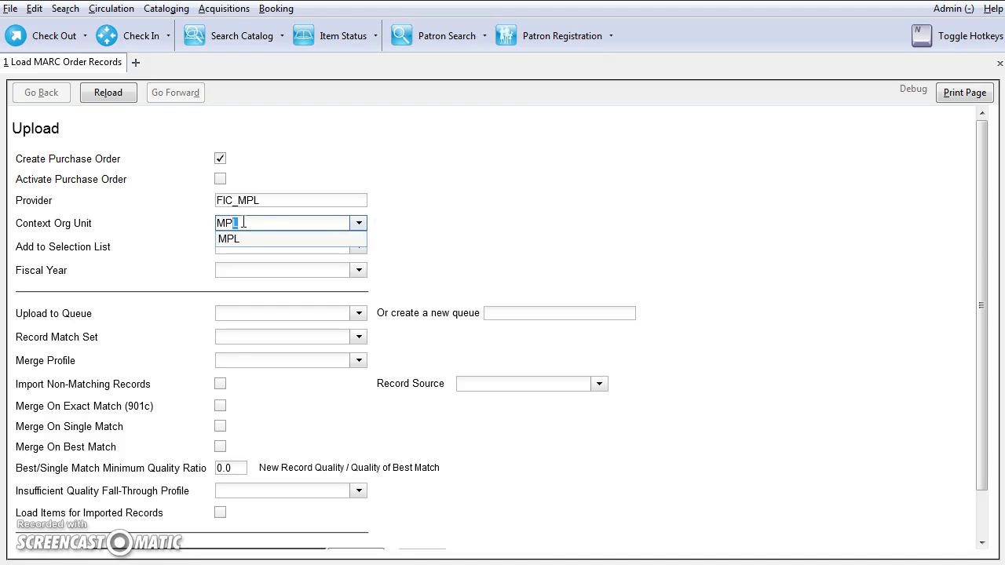
click(240, 238)
click(236, 270)
text(2016)
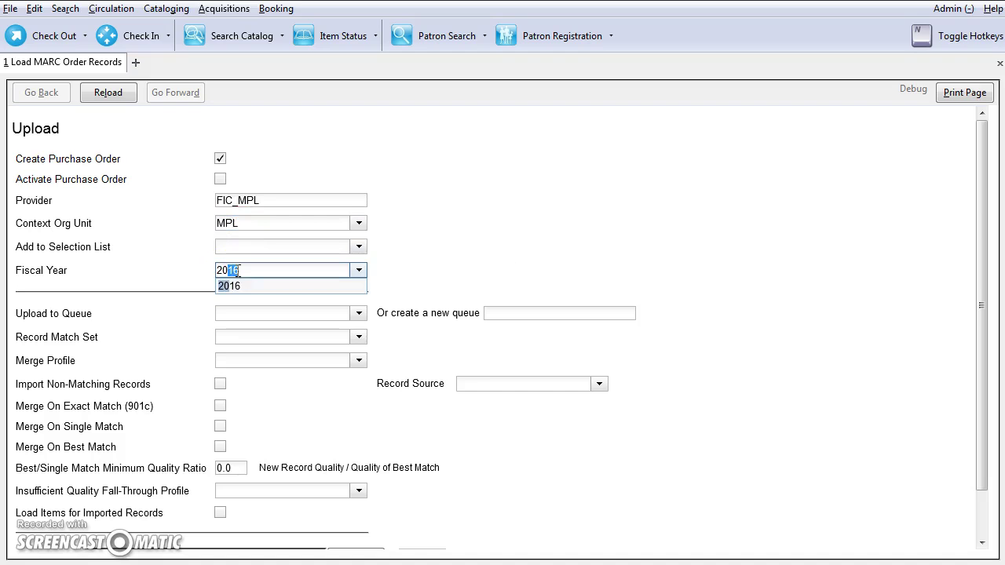
click(233, 285)
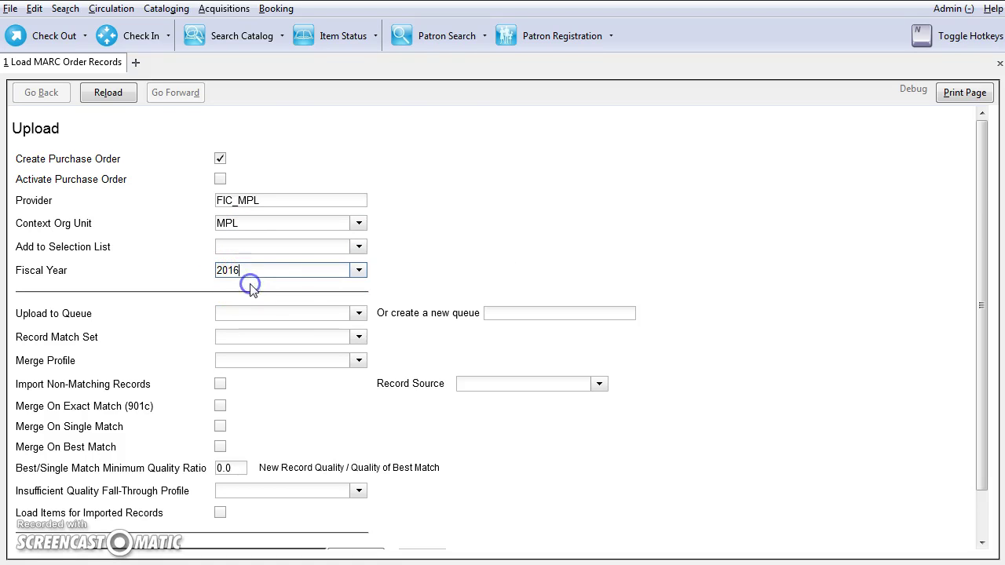
click(459, 263)
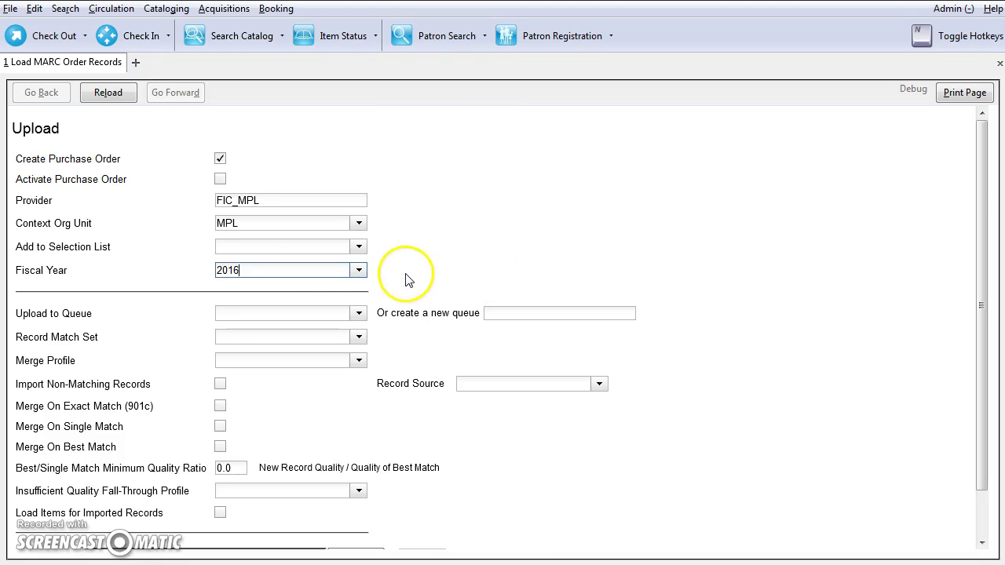
Enter 111416 as the new upload queue and choose SitkaMatch as the record match set
click(501, 311)
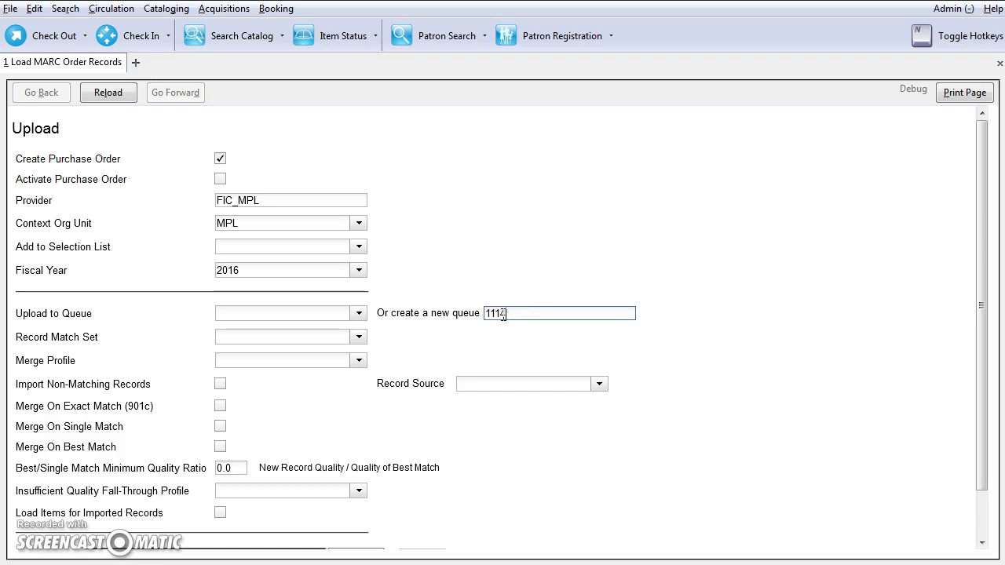
key(Tab)
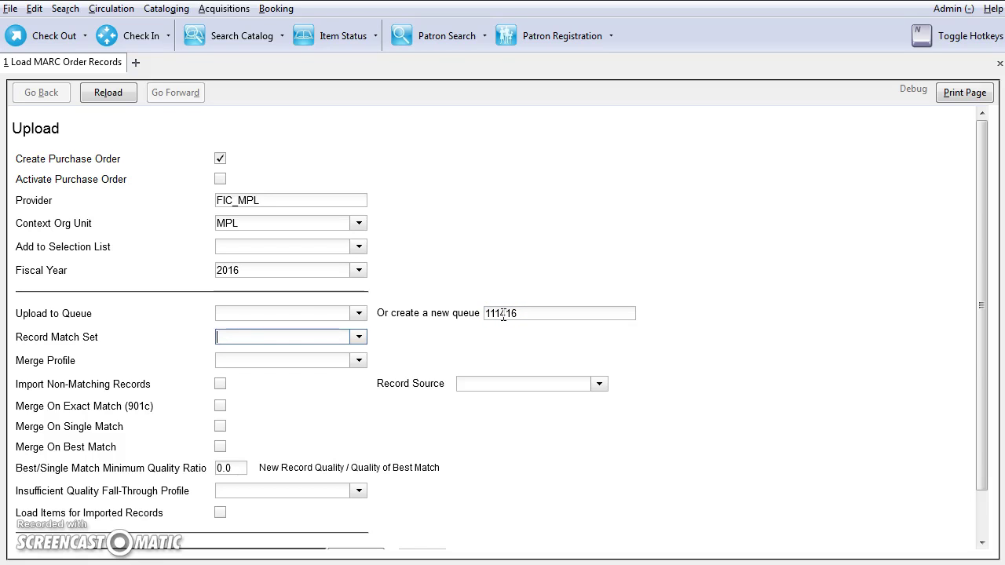
click(358, 337)
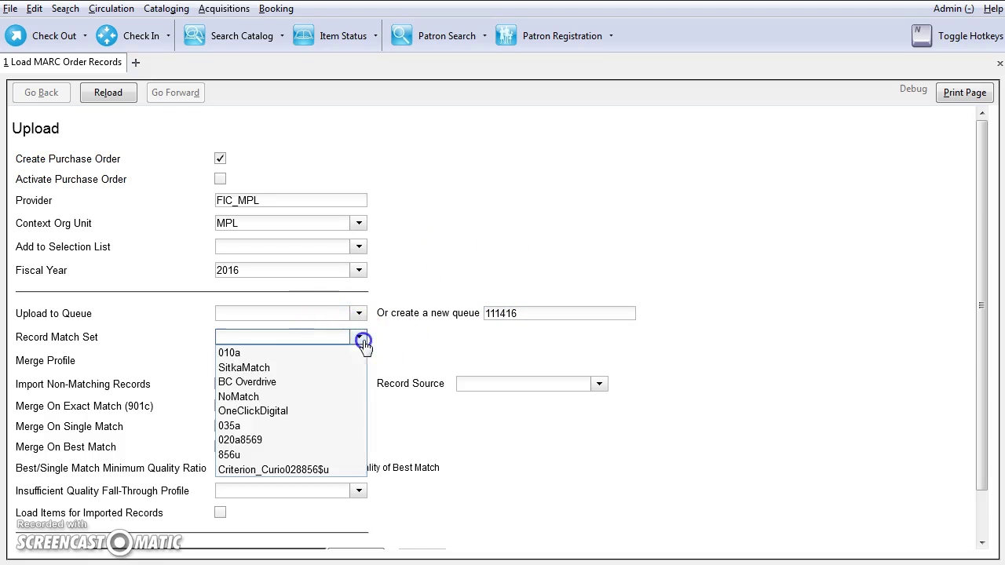
click(245, 367)
Set the merge profile to Merge Using EXISTING Record
click(247, 360)
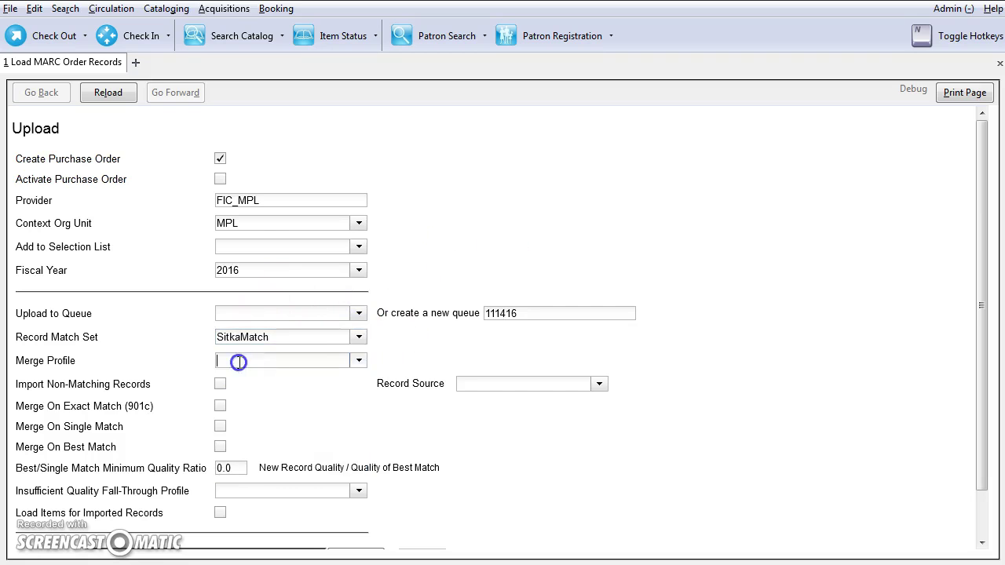
click(359, 361)
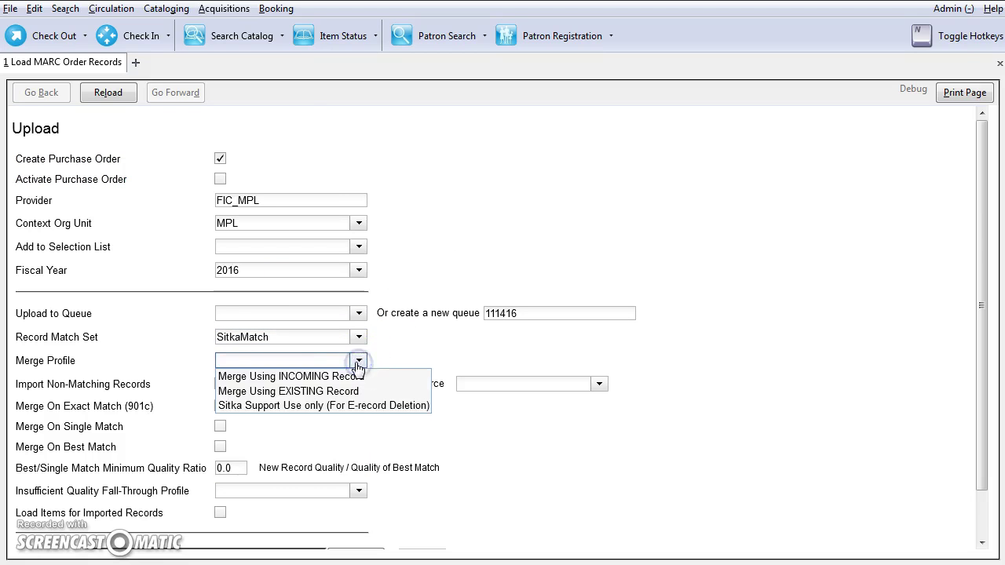
click(301, 394)
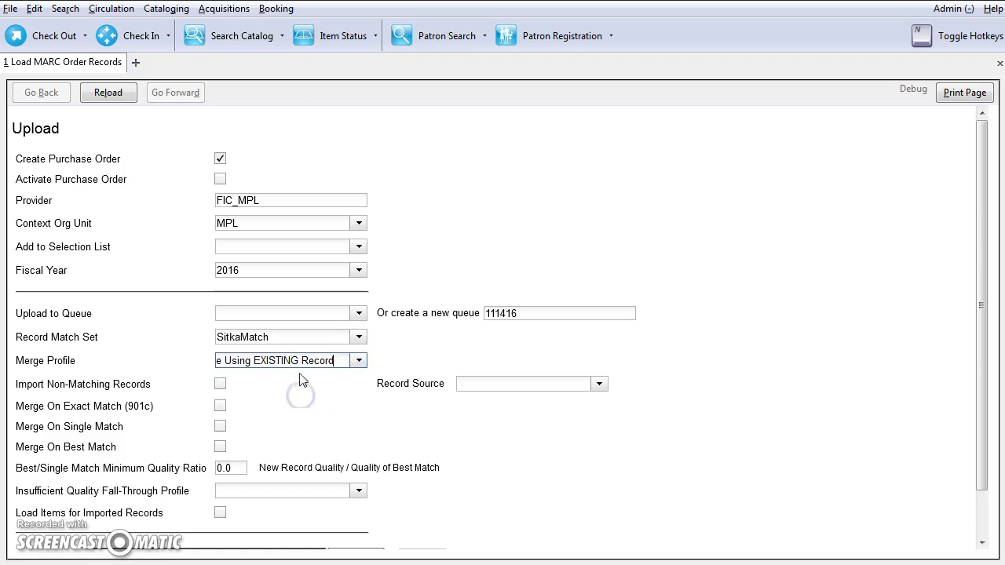
Enable importing non-matching records with ULS as the record source, and enable merging on best match
click(222, 389)
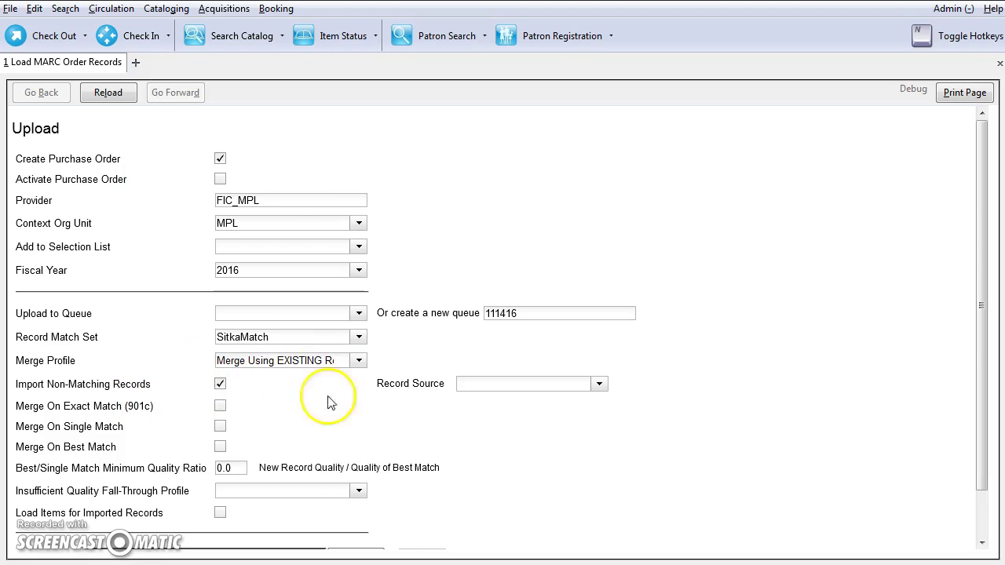
click(601, 386)
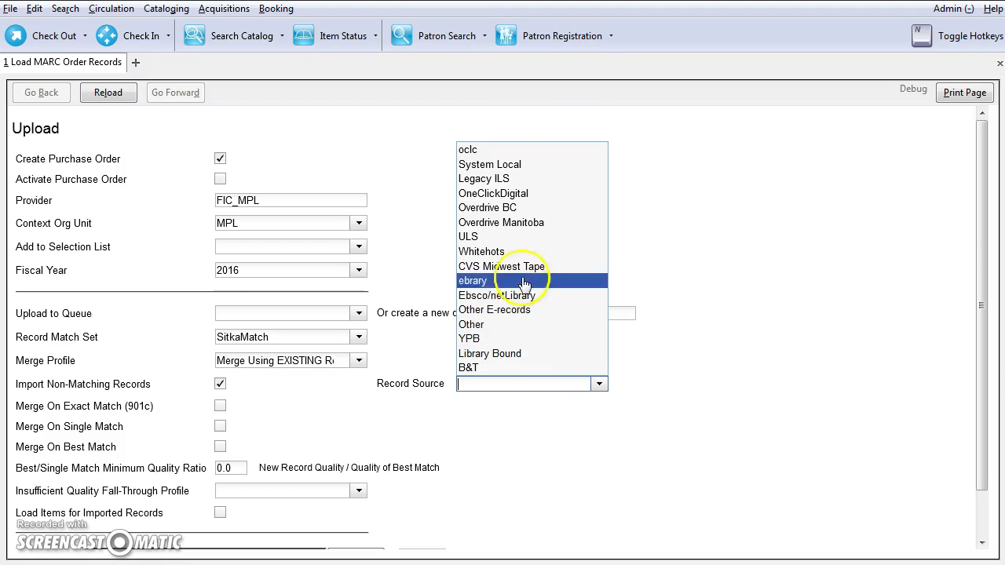
click(514, 237)
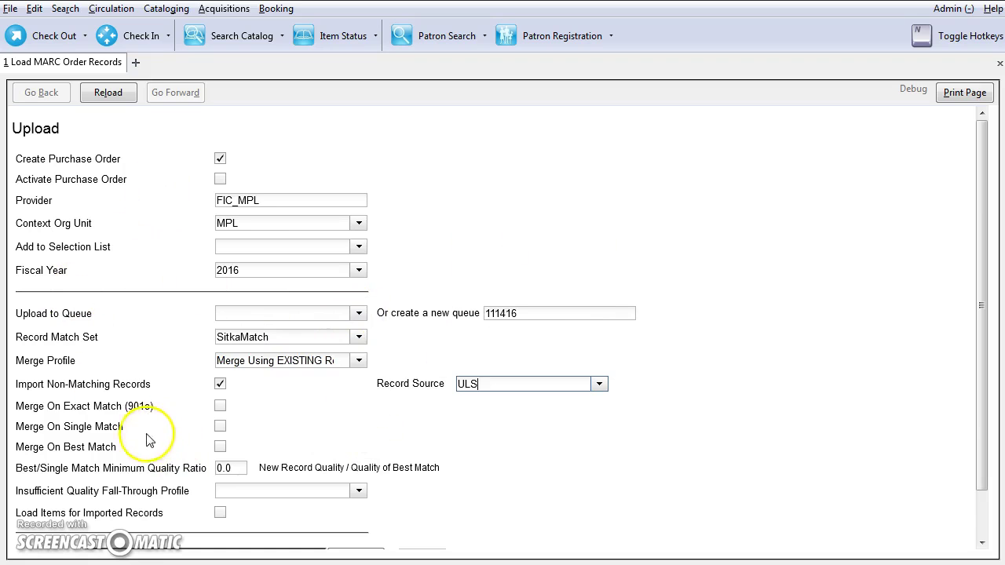
click(220, 448)
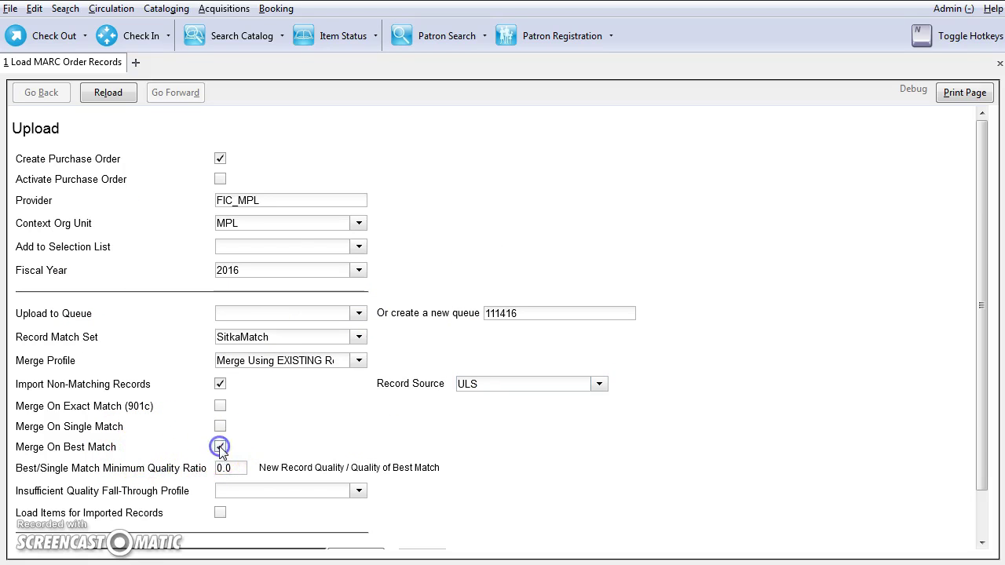
Choose loadrecords.mrc from D:\Downloads as the file and upload it
scroll(382, 464, down, 1)
scroll(358, 538, up, 1)
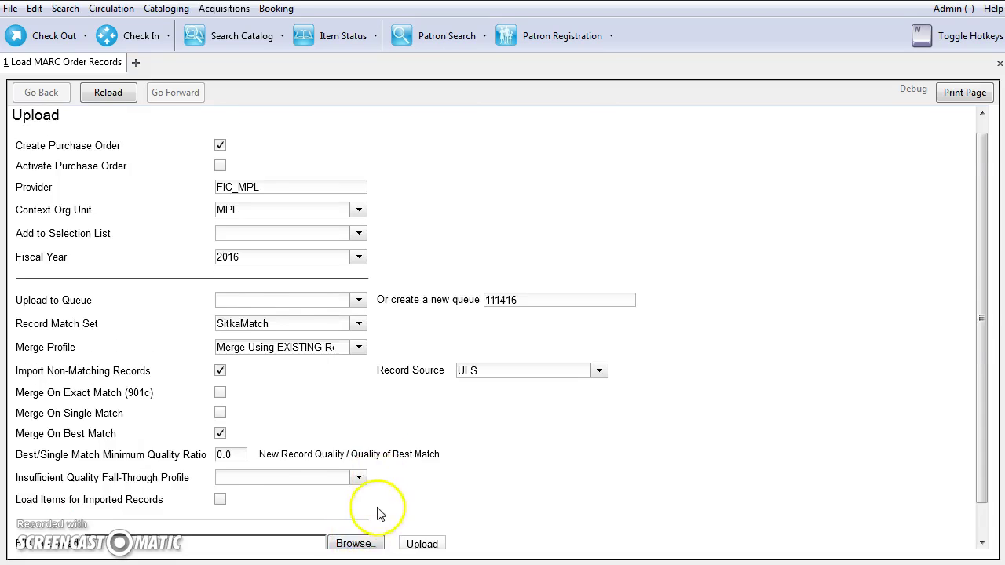
scroll(352, 531, down, 1)
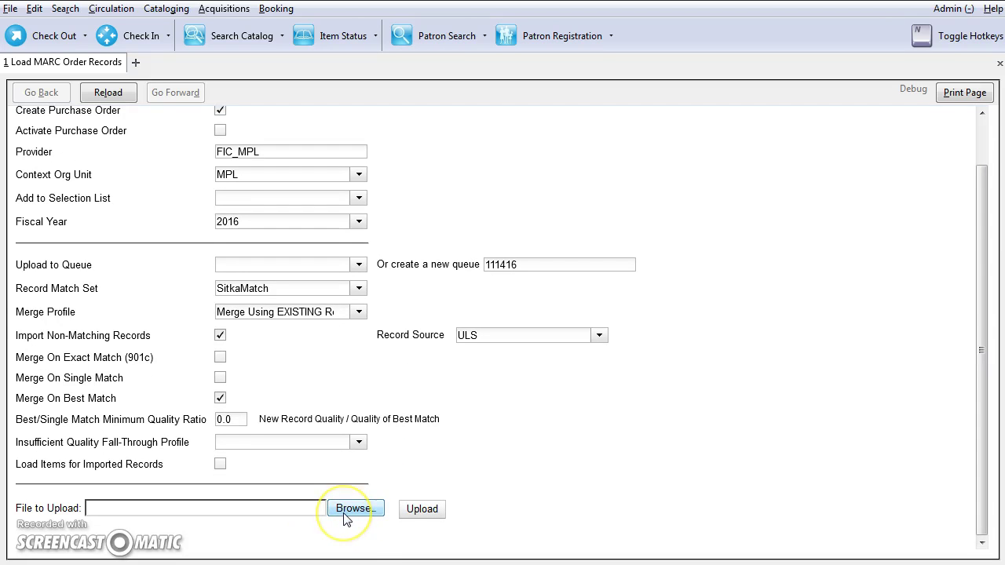
click(345, 516)
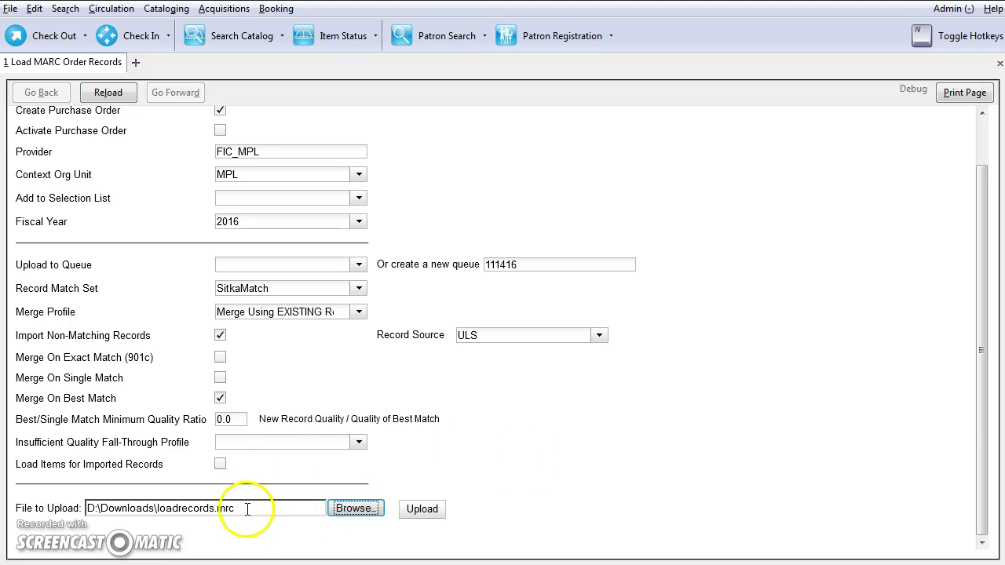
click(424, 510)
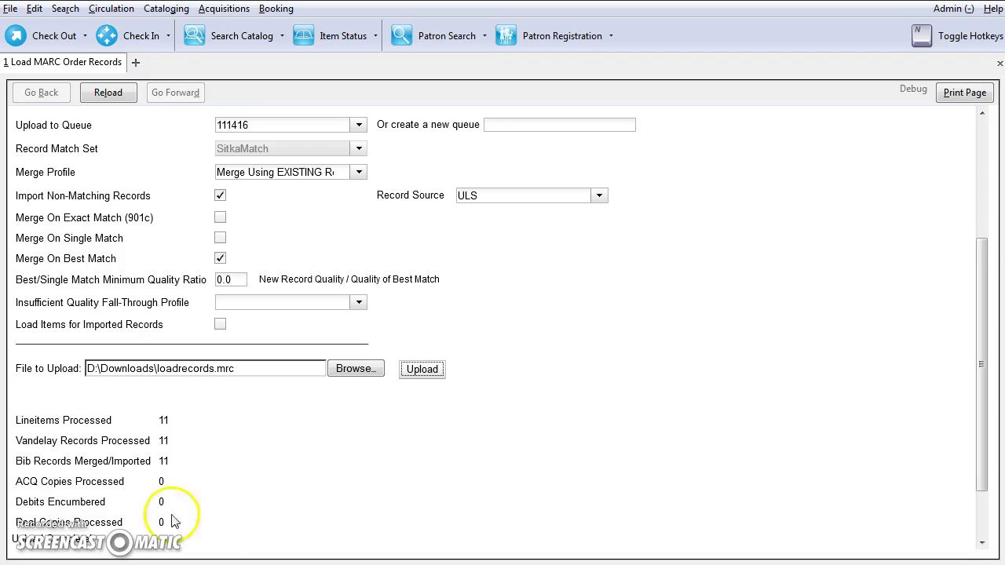
scroll(233, 521, down, 2)
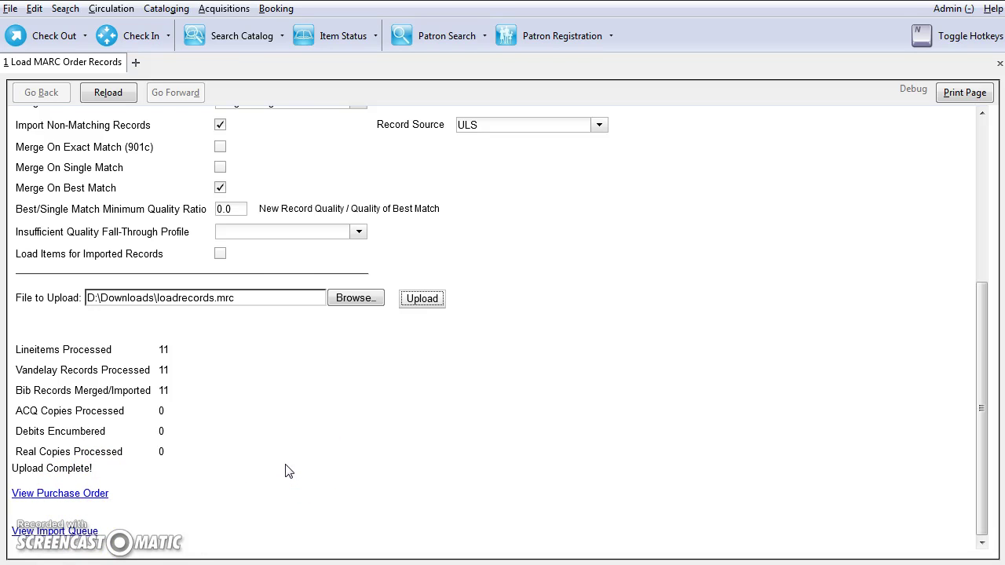
Search for MPL purchase orders in the pending state and open the most recently created FIC_MPL order
click(223, 9)
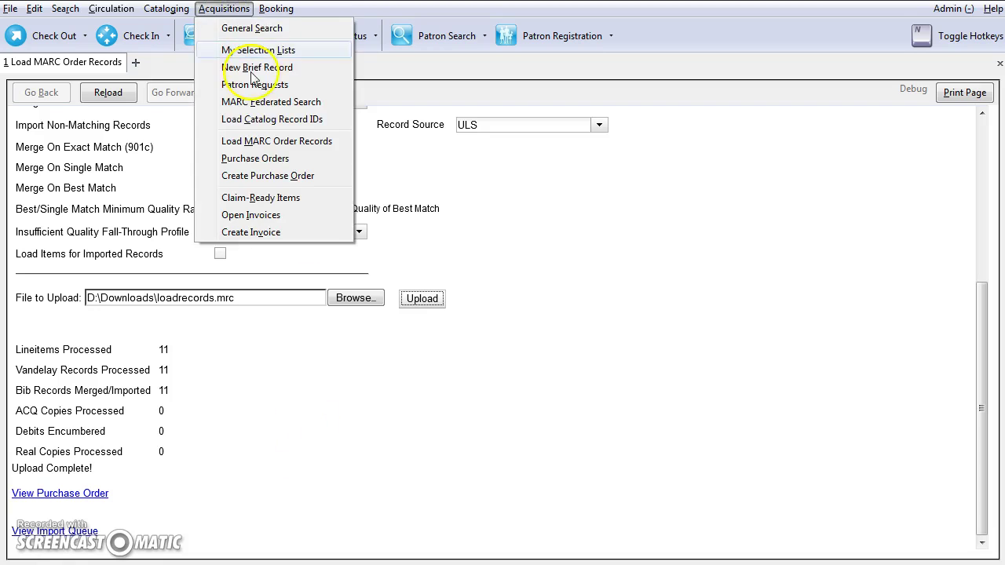
click(258, 159)
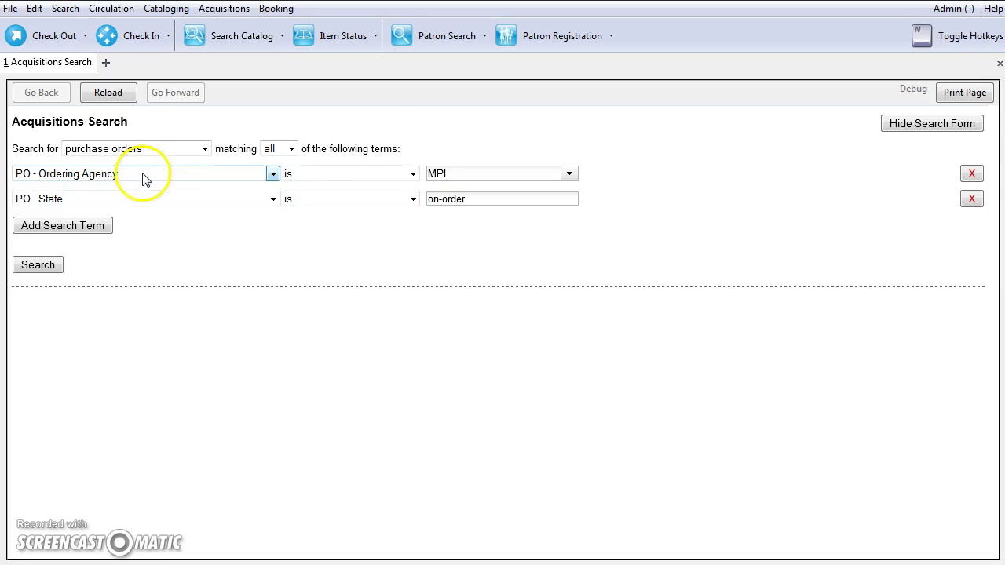
drag(475, 199, 410, 198)
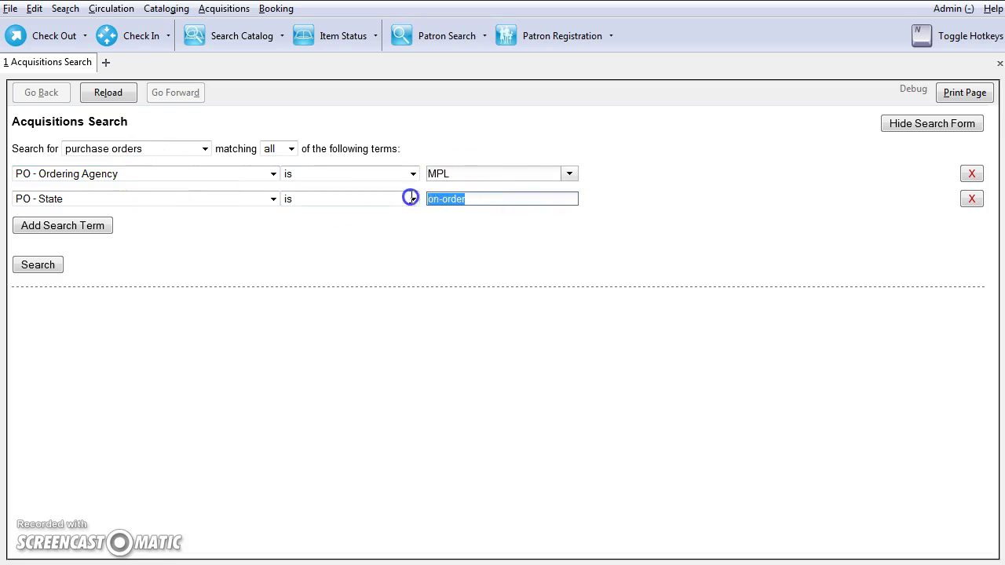
text(pending)
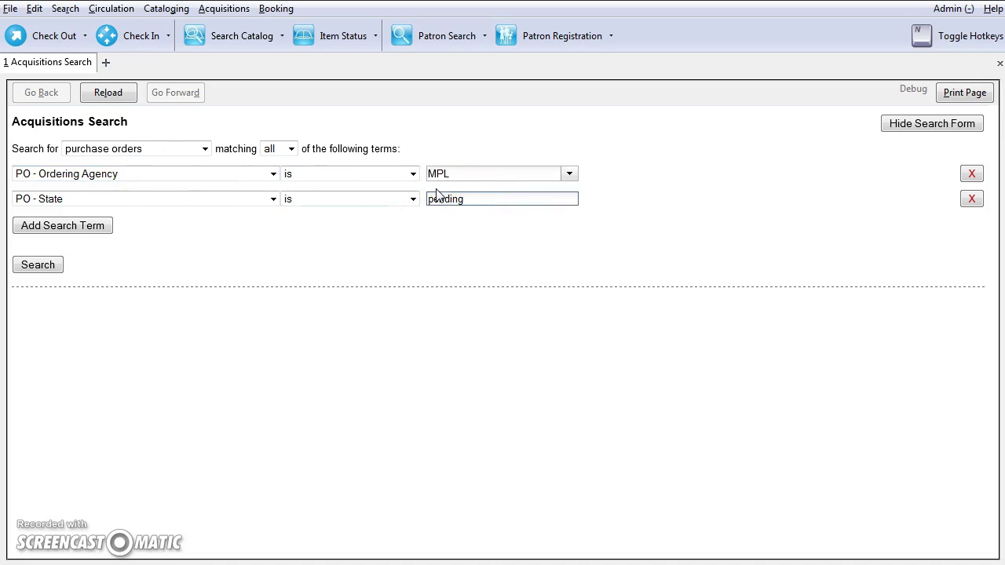
click(50, 265)
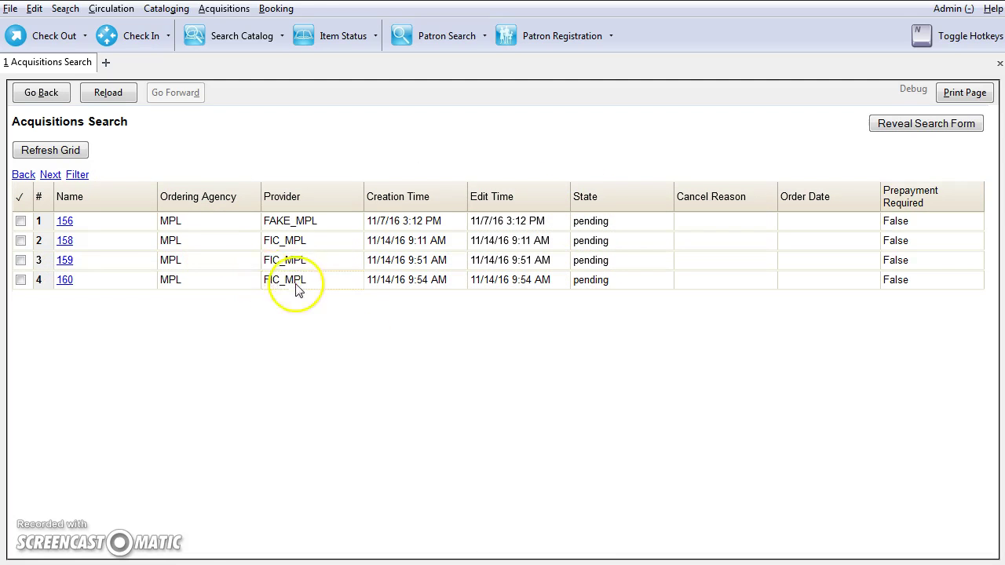
click(63, 284)
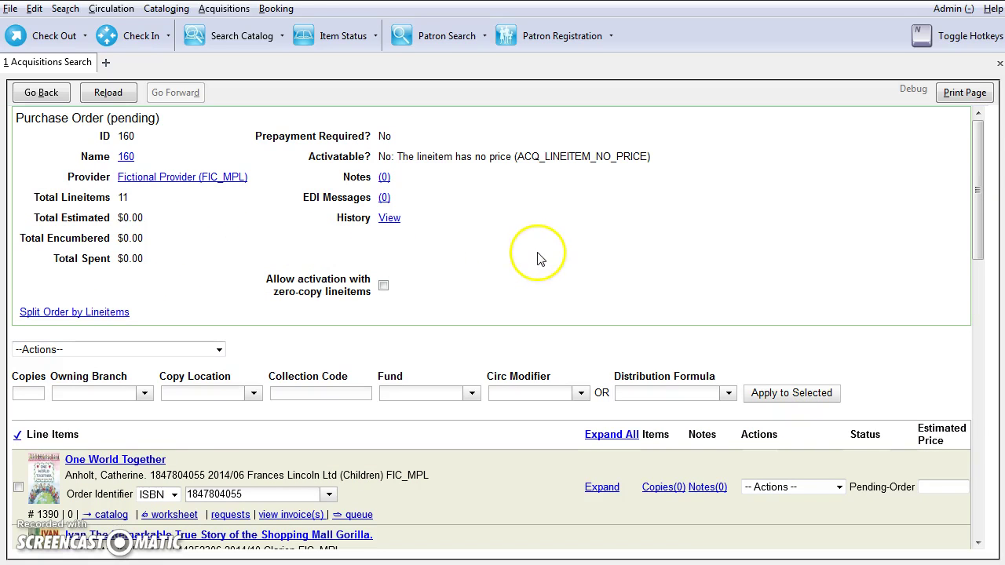
Review the pending purchase order's summary and all of its uploaded line items
scroll(518, 266, down, 10)
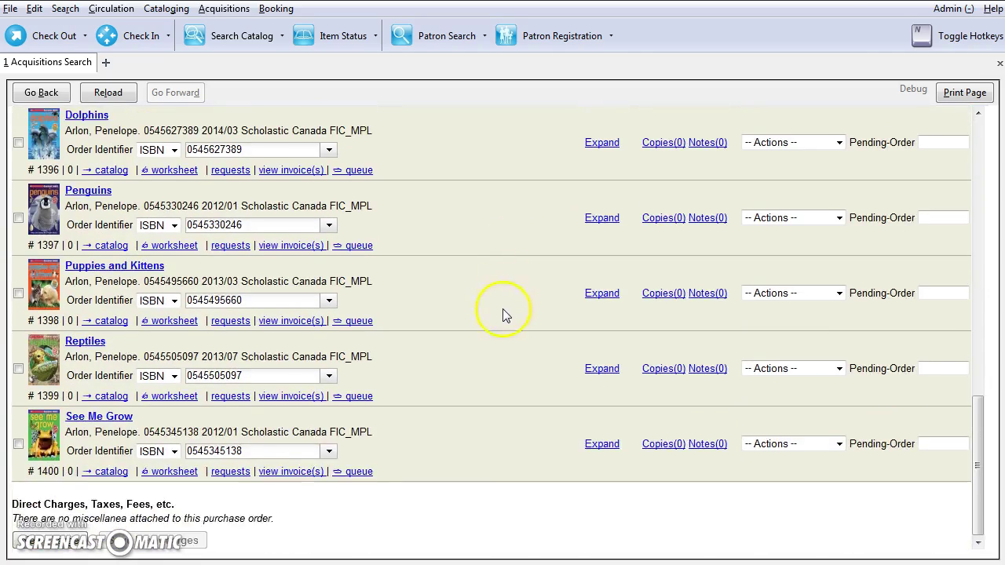
scroll(504, 314, up, 10)
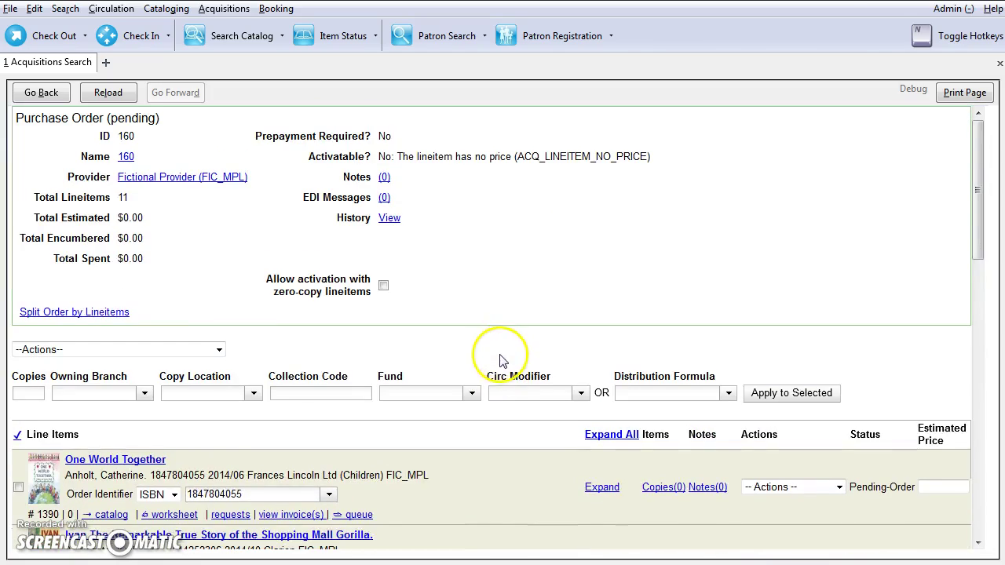
scroll(506, 345, down, 1)
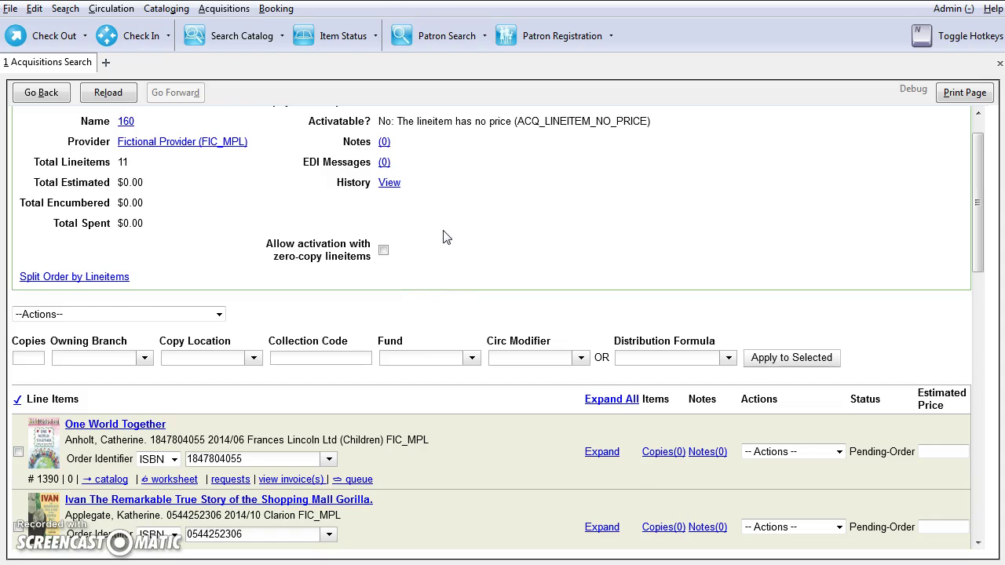
scroll(494, 306, down, 2)
scroll(483, 298, up, 3)
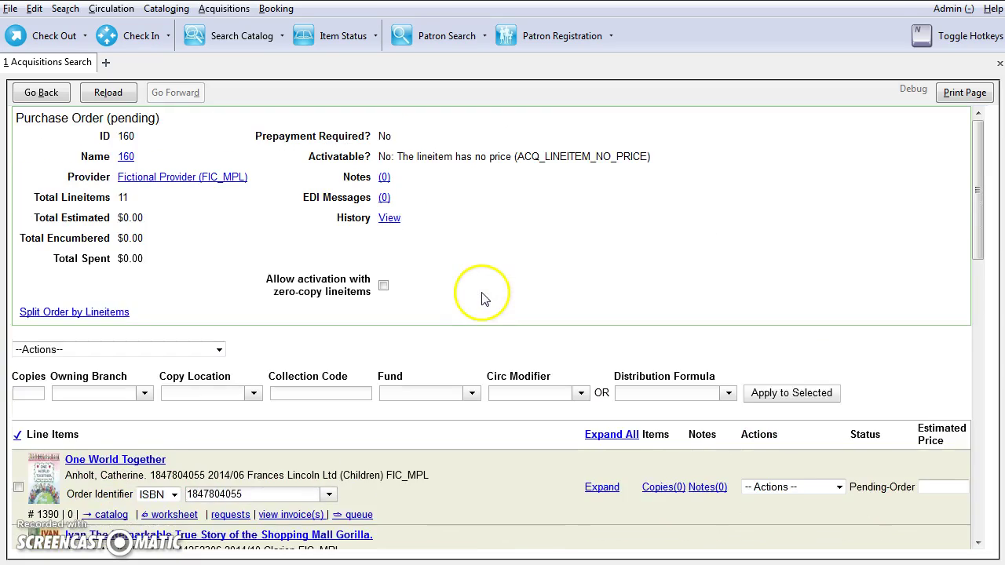
scroll(479, 298, down, 7)
scroll(480, 314, up, 4)
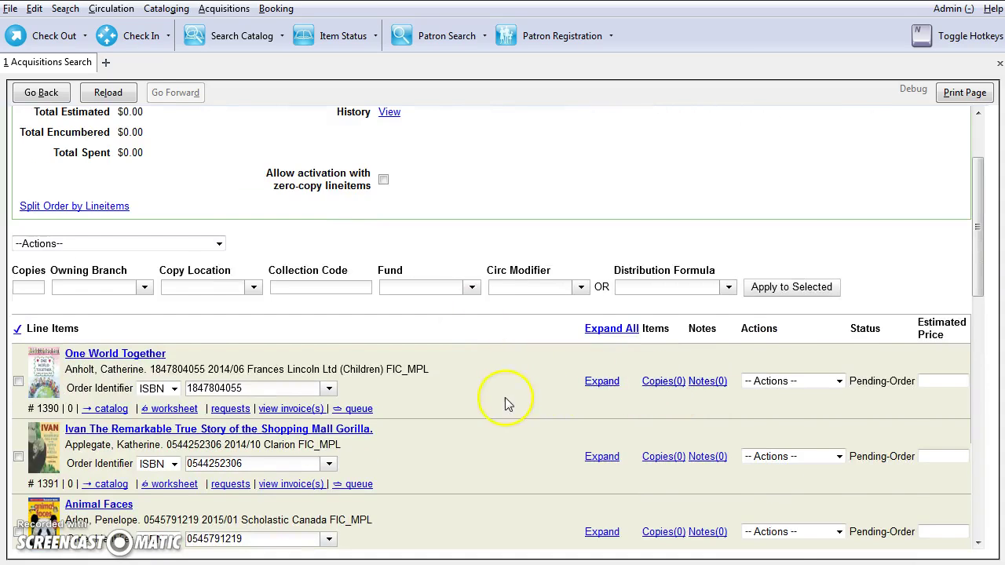
scroll(502, 400, down, 10)
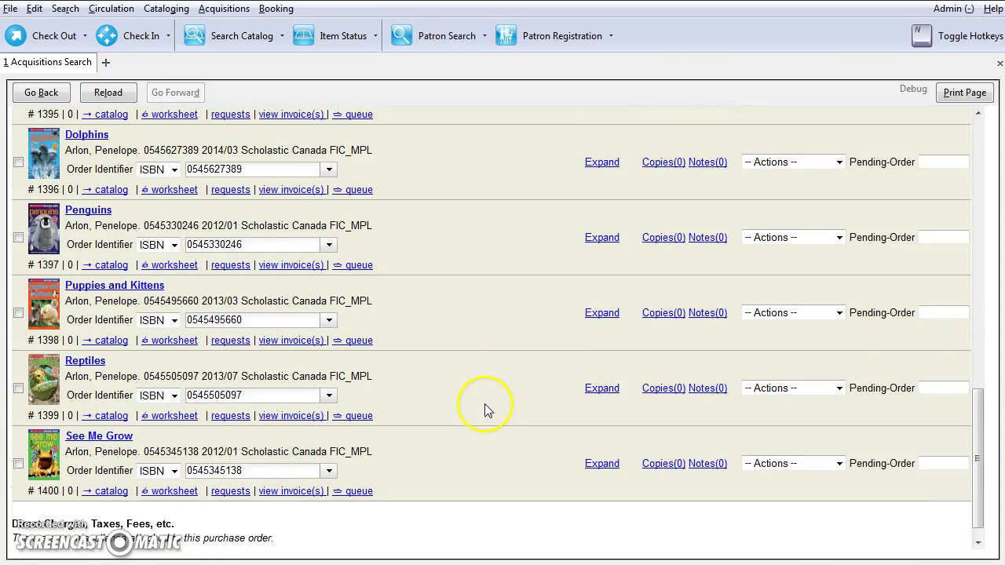
scroll(484, 405, up, 15)
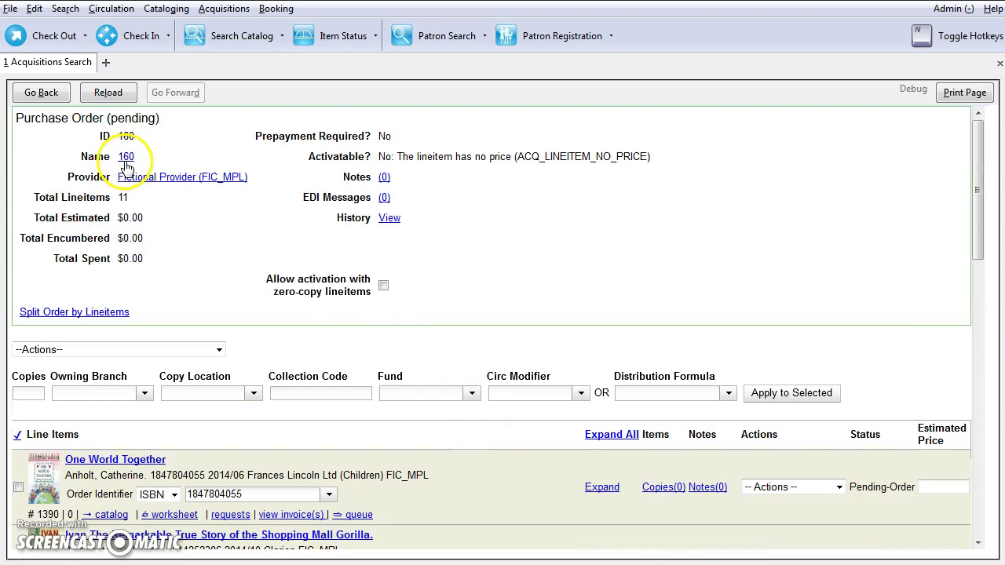
Rename the pending purchase order as MPL1114
click(126, 161)
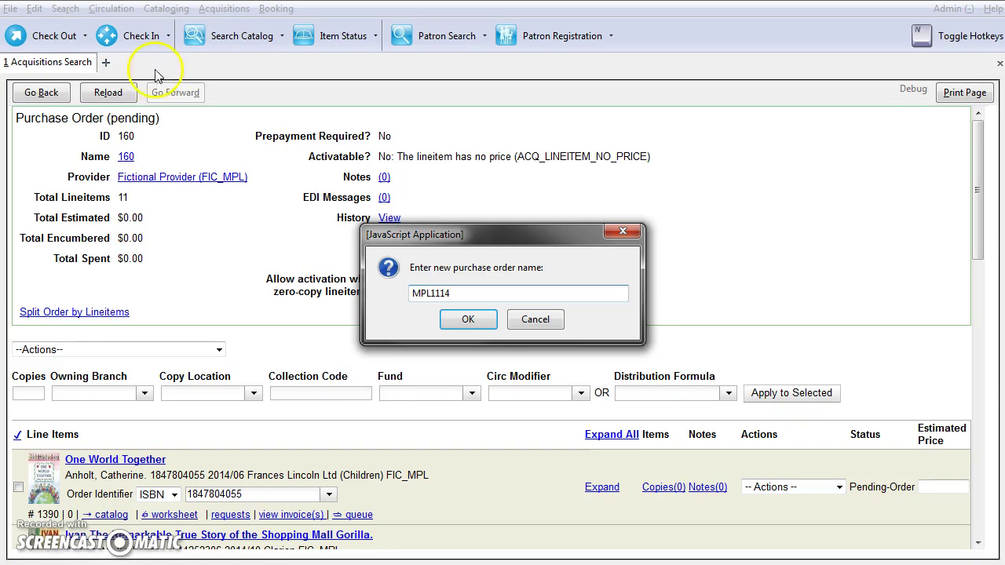
click(468, 319)
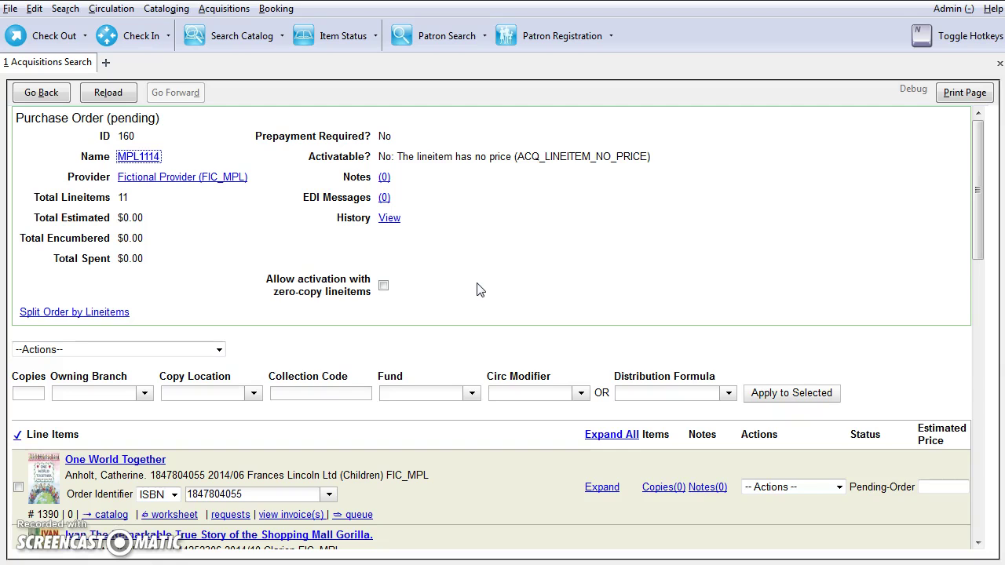
Apply the Juvenile Non-Fiction distribution formula to all line items except One World Together and Ivan The Remarkable True Story of the Shopping Mall Gorilla
scroll(479, 291, down, 5)
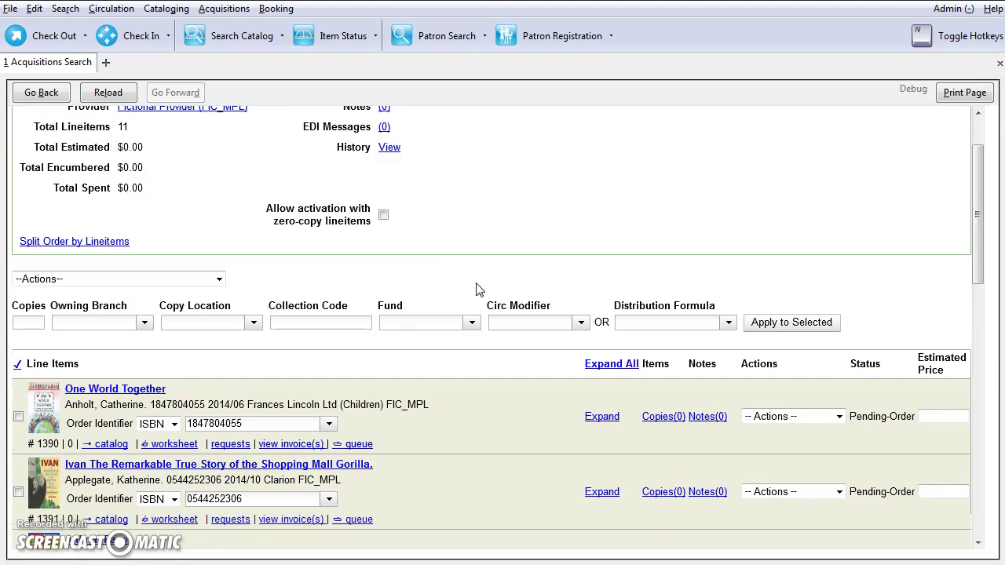
scroll(477, 288, down, 1)
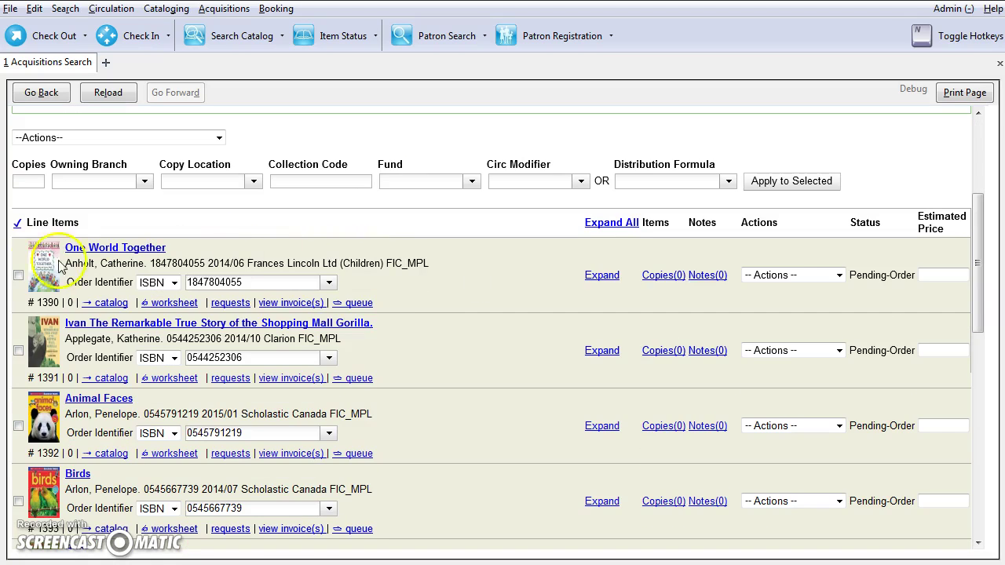
click(17, 225)
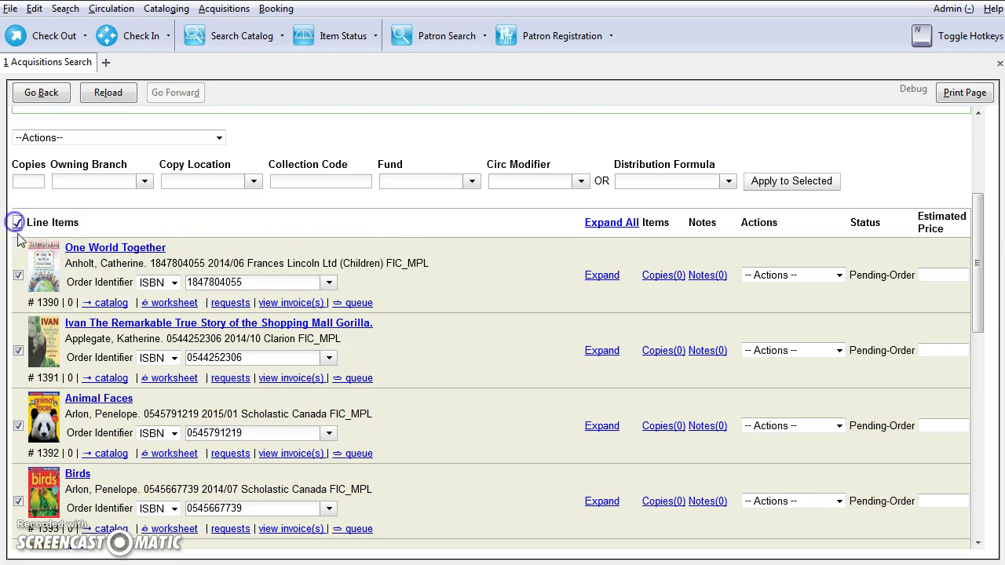
click(18, 276)
click(18, 351)
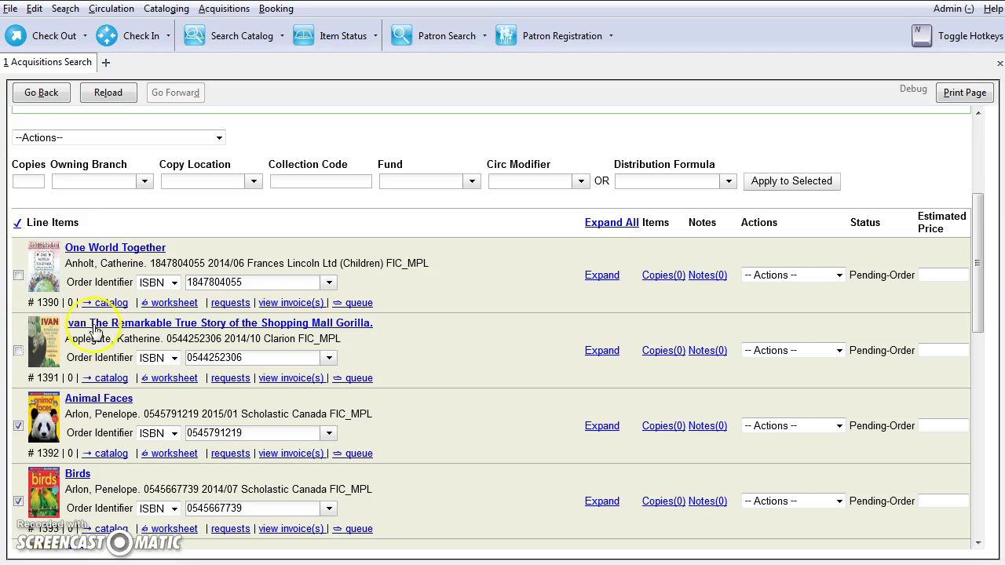
click(728, 181)
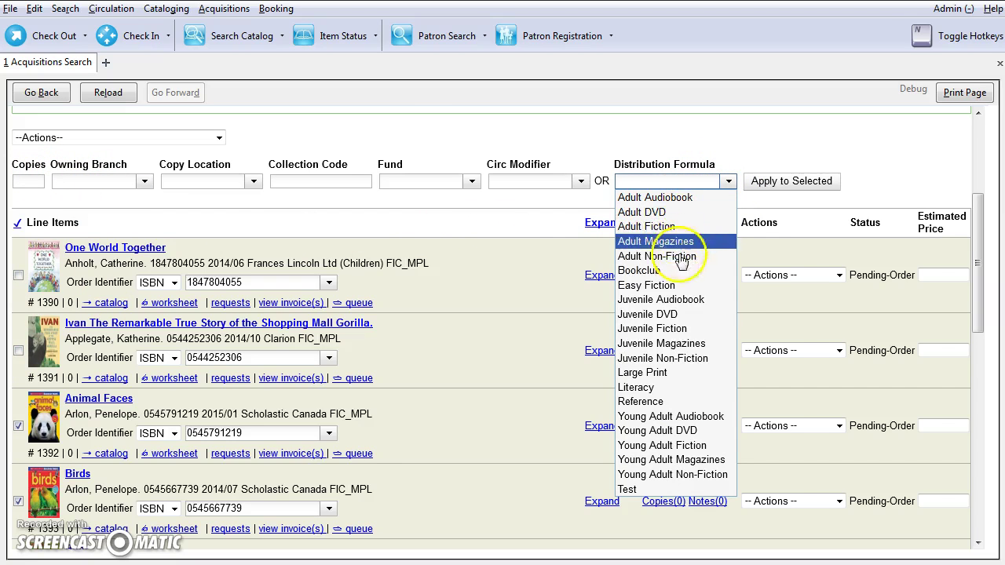
click(662, 359)
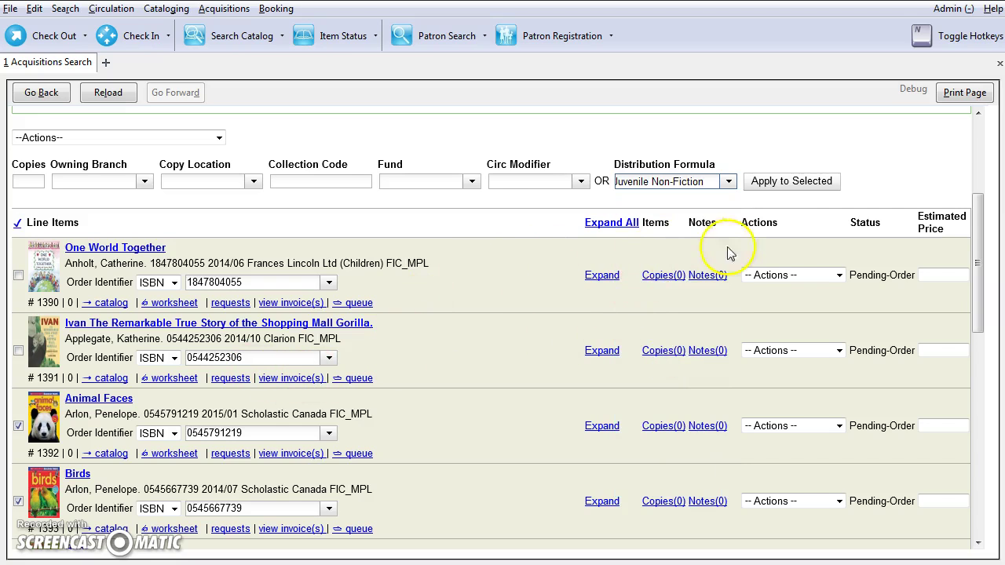
click(781, 185)
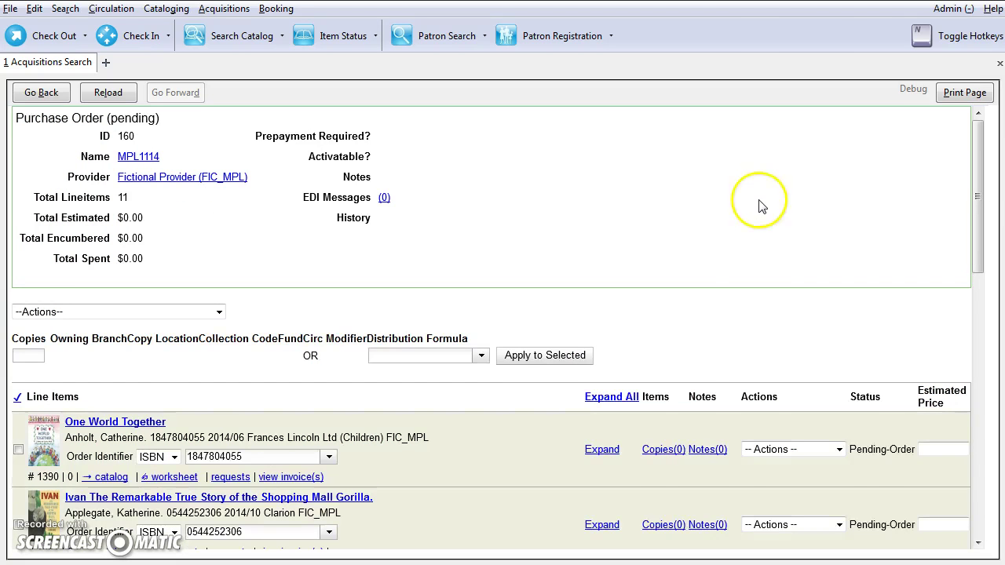
Expand all line items and check the copy details that the distribution formula added
scroll(710, 321, down, 3)
scroll(658, 336, down, 3)
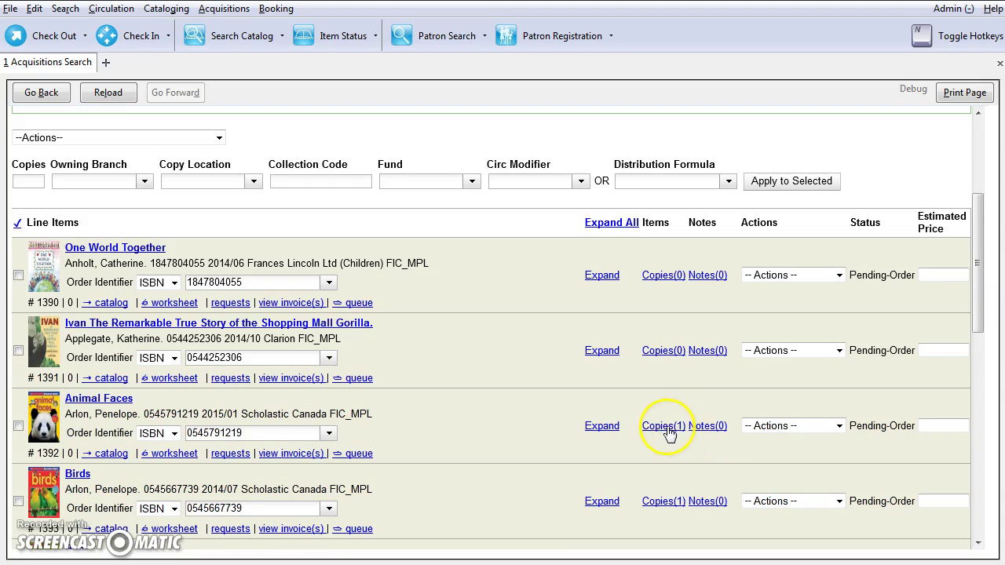
click(611, 224)
scroll(635, 332, down, 3)
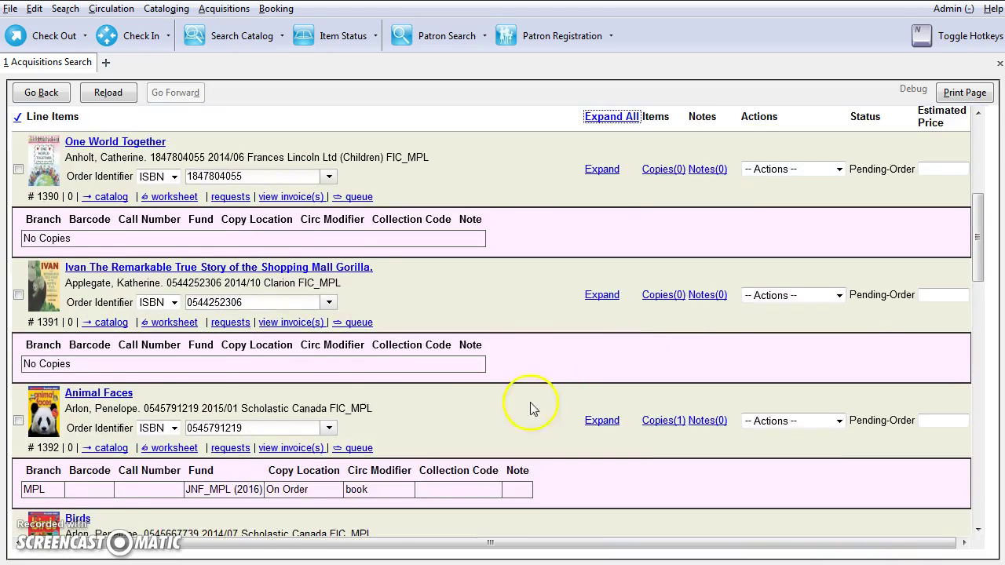
scroll(314, 448, down, 3)
scroll(180, 462, up, 2)
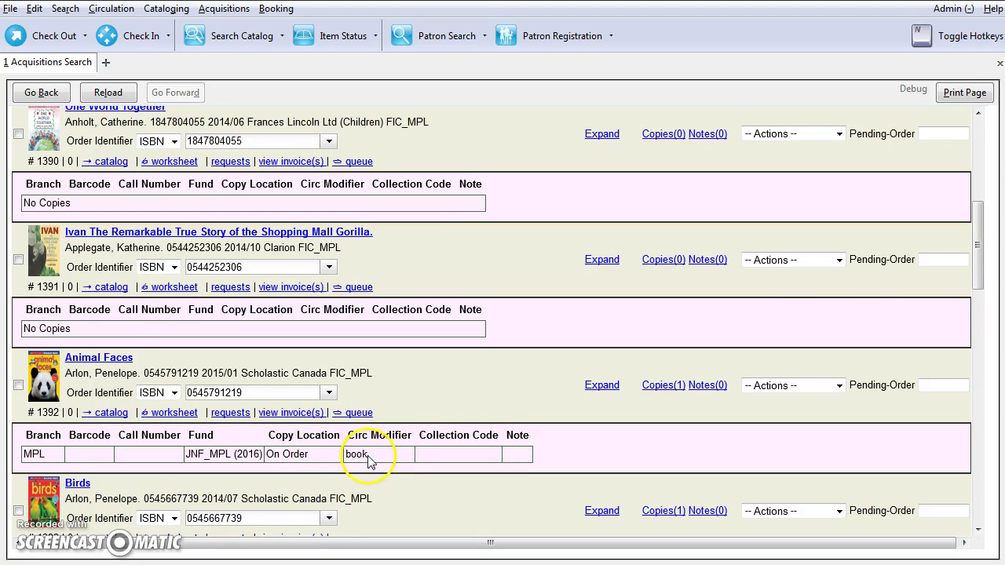
scroll(476, 435, down, 4)
scroll(484, 462, up, 9)
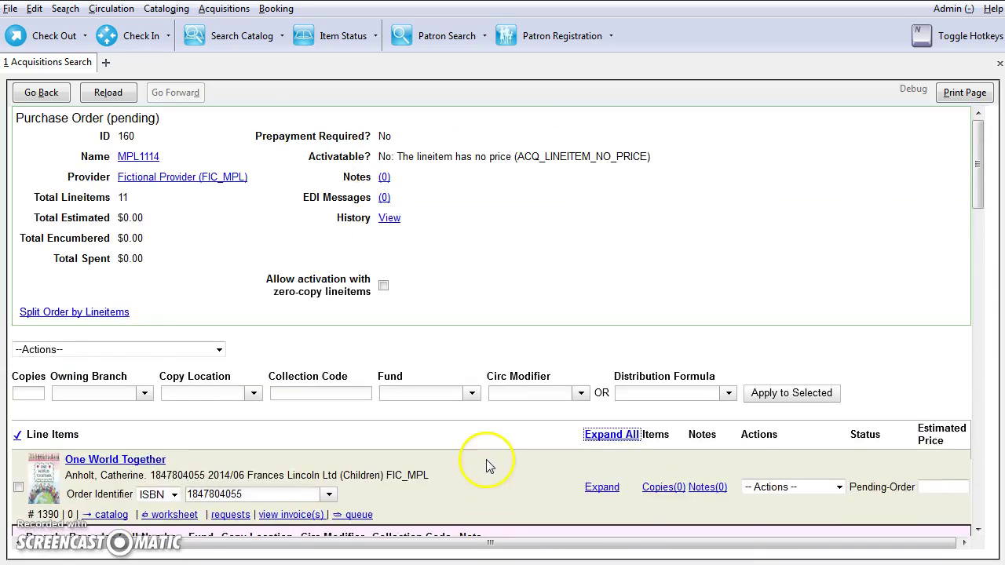
Select the first two line items and set the batch values to 1 copy, owning branch MPL and copy location On Order (MPL)
scroll(486, 463, down, 3)
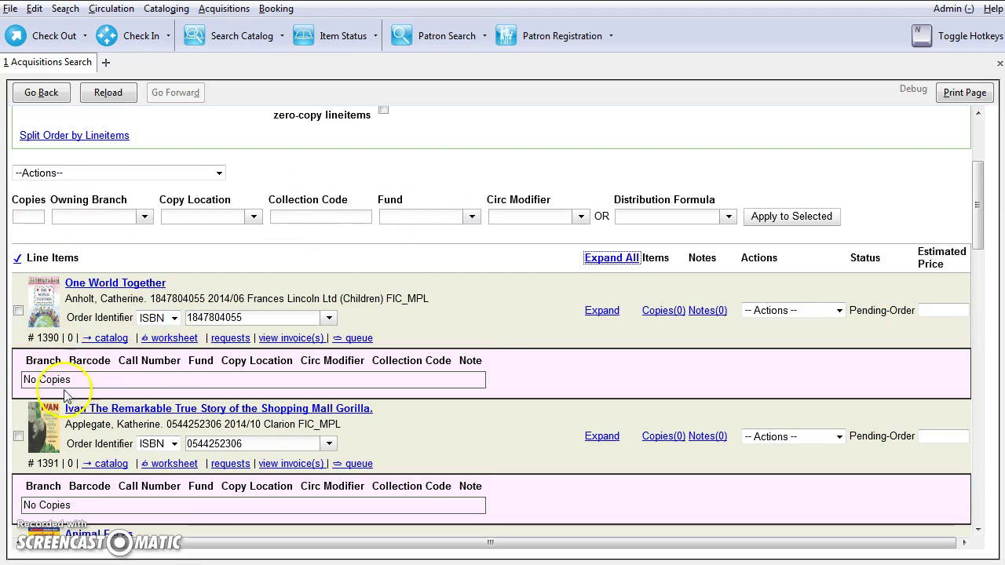
click(18, 311)
click(18, 436)
click(29, 220)
text(1)
click(77, 222)
text(MPL)
key(Tab)
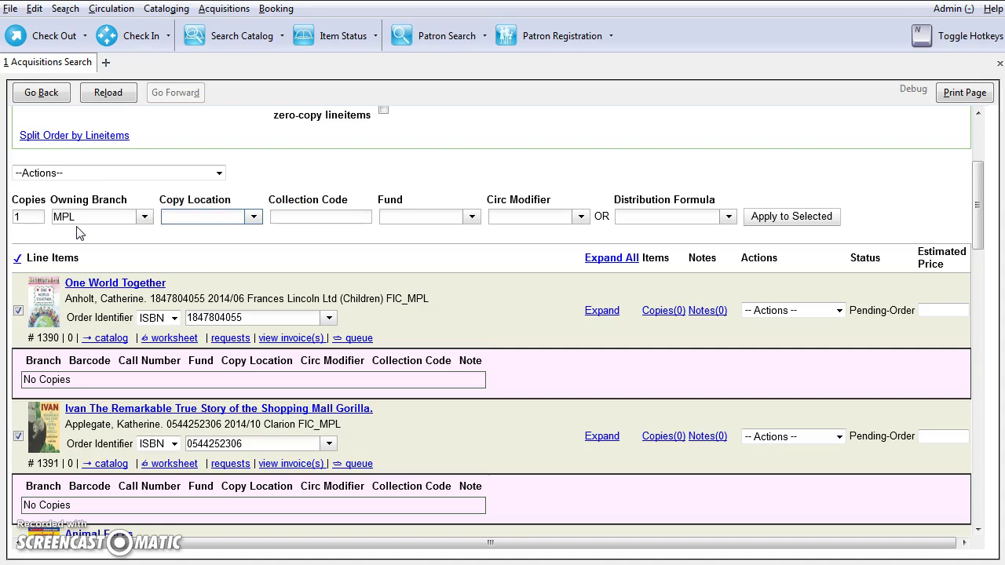
text(O)
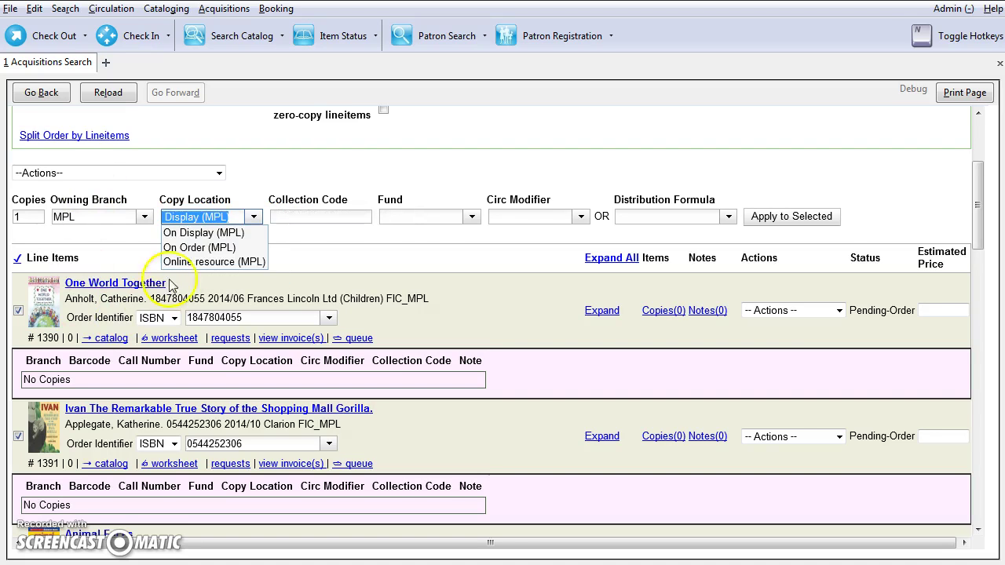
click(200, 249)
Set the fund to JNF_MPL (2016) and the circ modifier to book, and apply the batch values to the selected line items
click(416, 217)
text(Ju)
key(BackSpace)
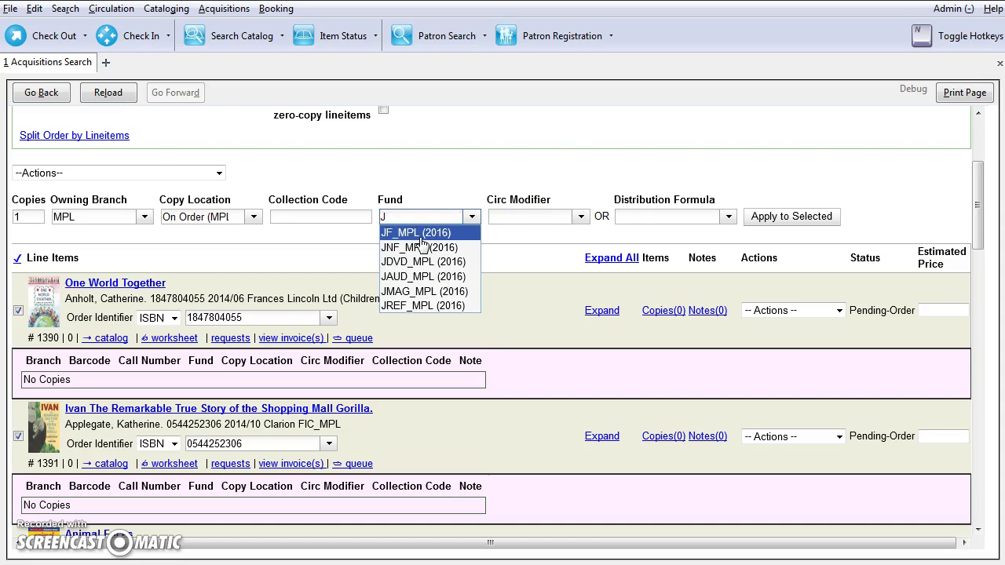
click(425, 247)
click(511, 227)
text(bo)
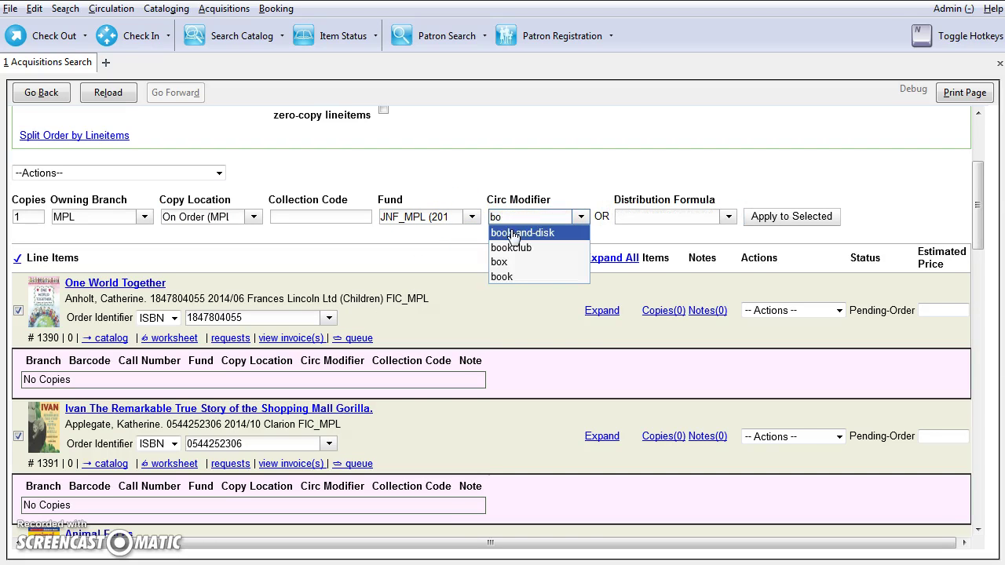
click(511, 276)
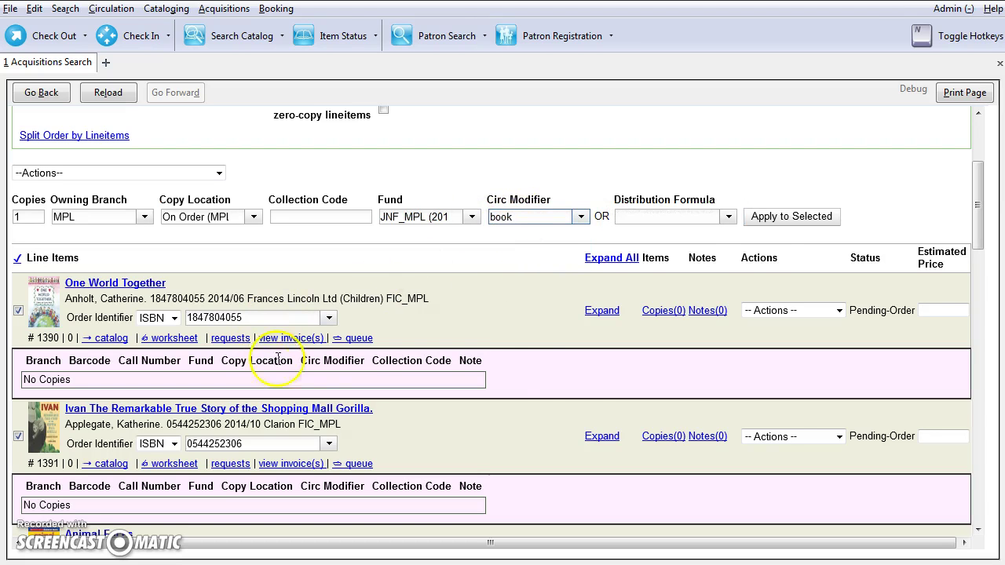
click(769, 222)
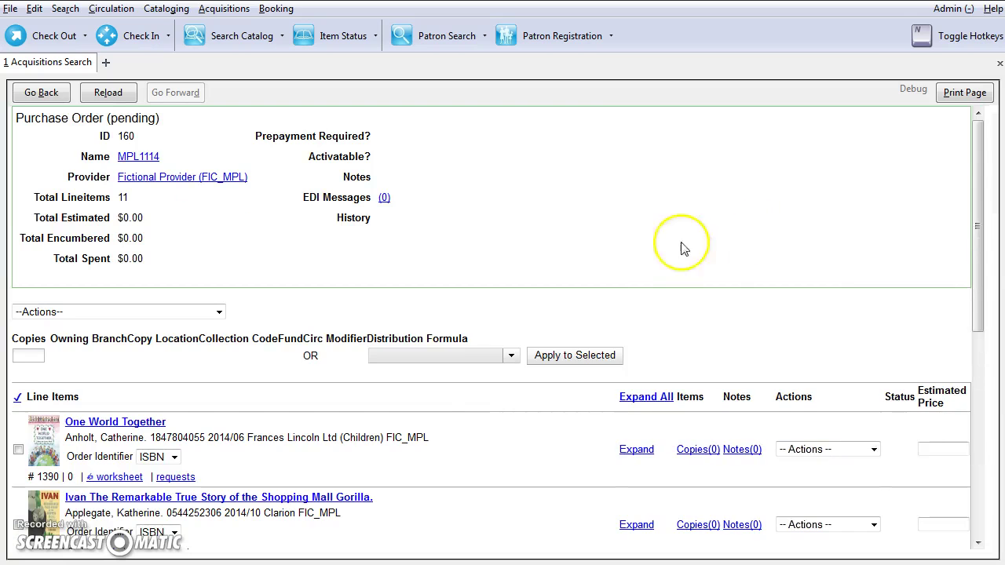
Expand all line items again and verify that every title has its branch, fund, copy location and circ modifier
scroll(628, 328, down, 2)
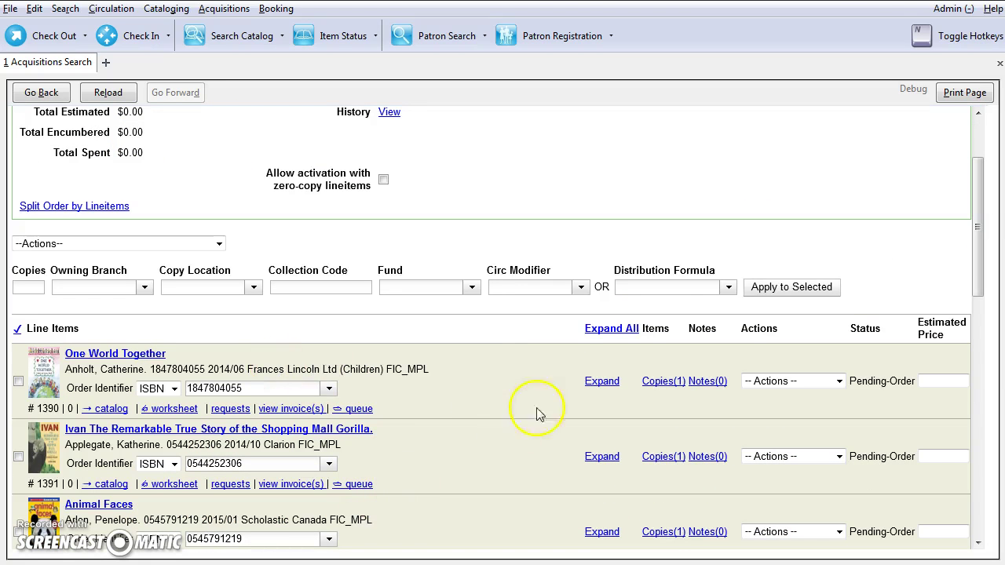
click(604, 330)
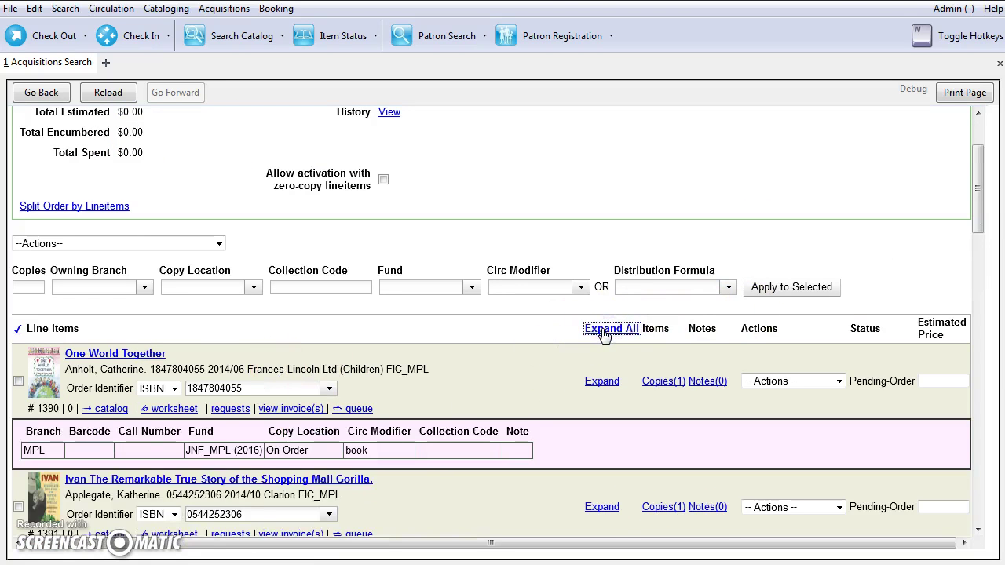
scroll(604, 334, down, 3)
scroll(590, 326, down, 1)
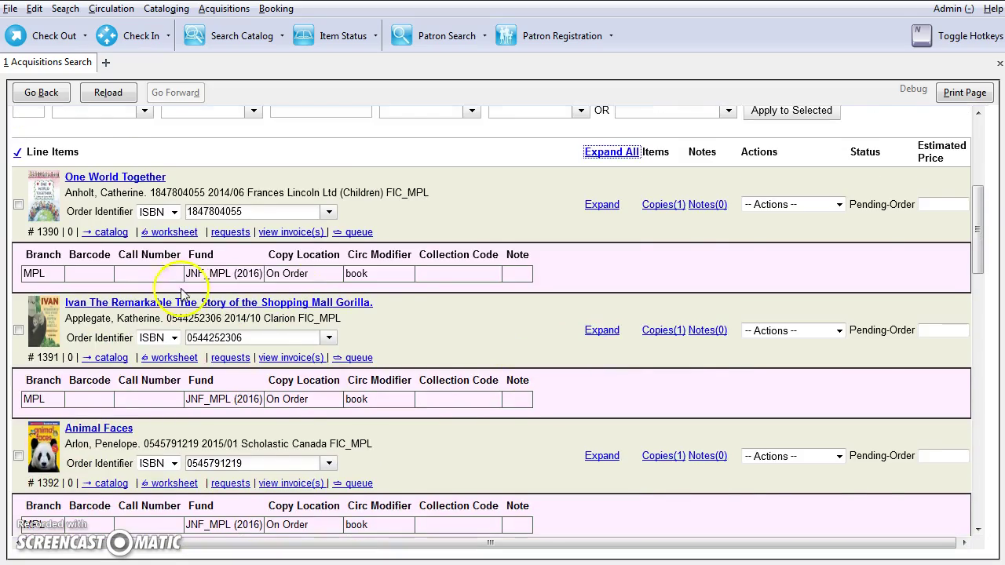
scroll(490, 361, down, 15)
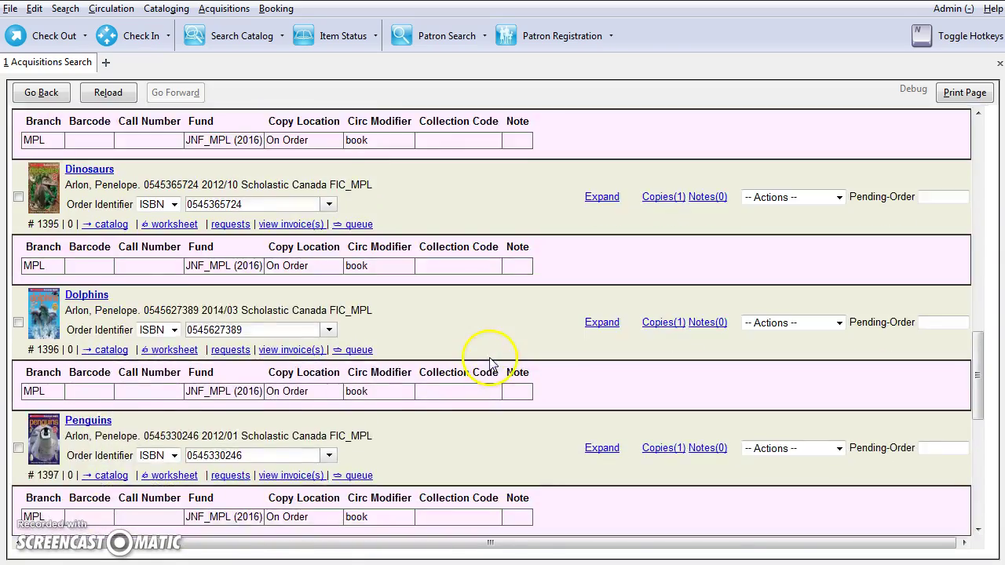
scroll(488, 368, up, 12)
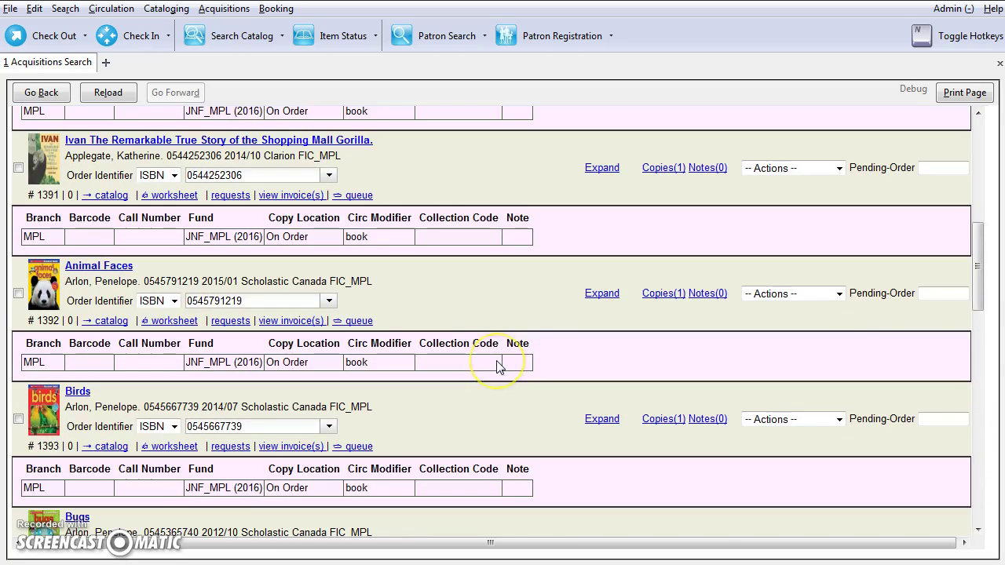
scroll(498, 367, up, 5)
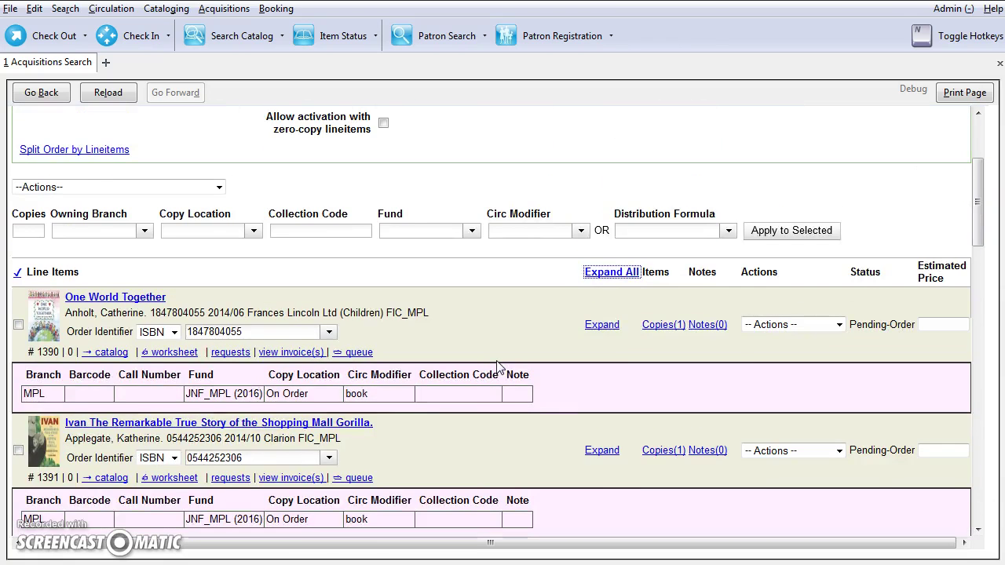
scroll(497, 367, up, 3)
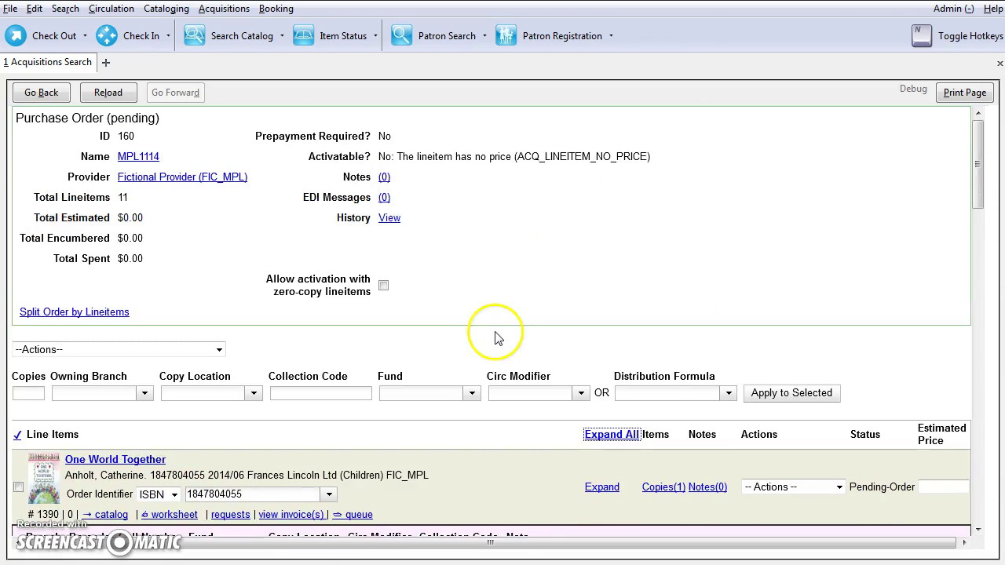
Enter estimated prices for all line items, including 12.99 for each of the first two titles and 15.99 for Animal Faces
scroll(526, 251, down, 1)
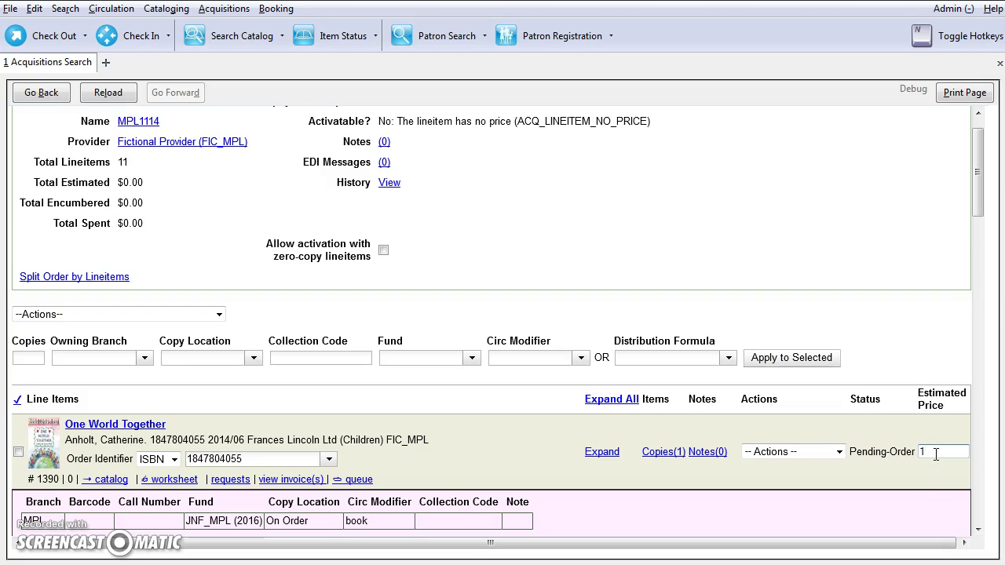
click(823, 366)
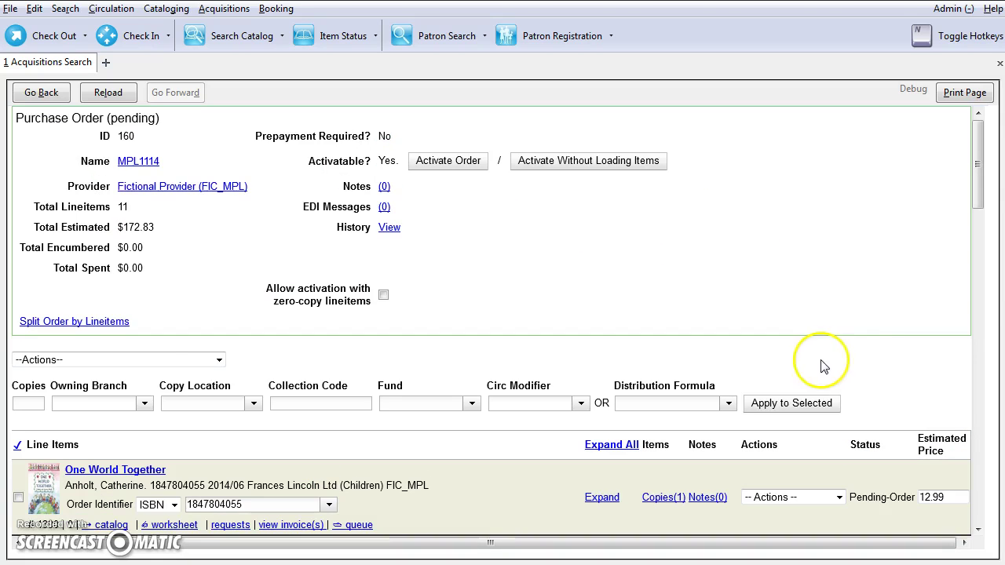
Check the line items' estimated prices and activate the purchase order with its items loaded
scroll(729, 303, down, 5)
scroll(770, 365, down, 2)
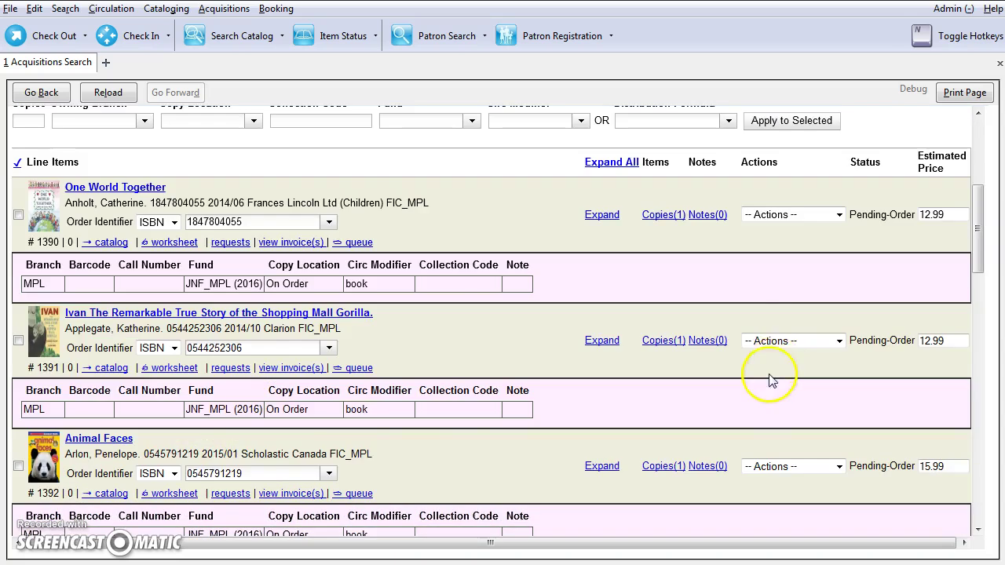
scroll(765, 408, up, 7)
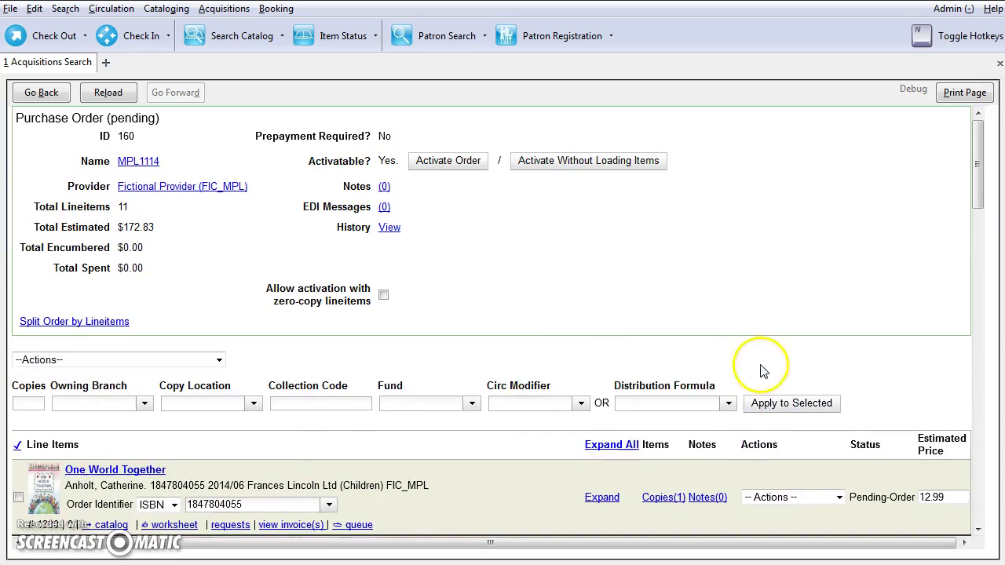
click(459, 167)
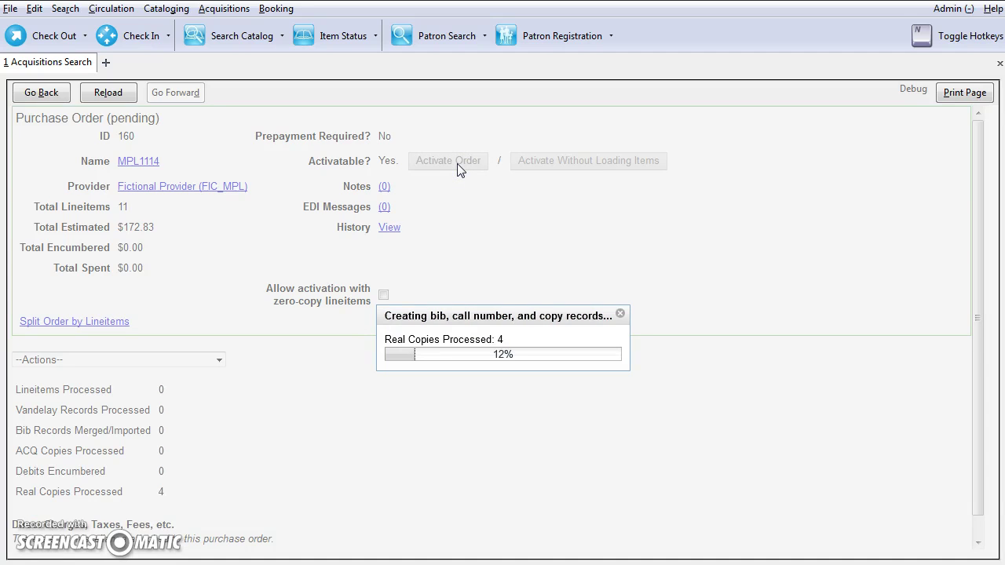